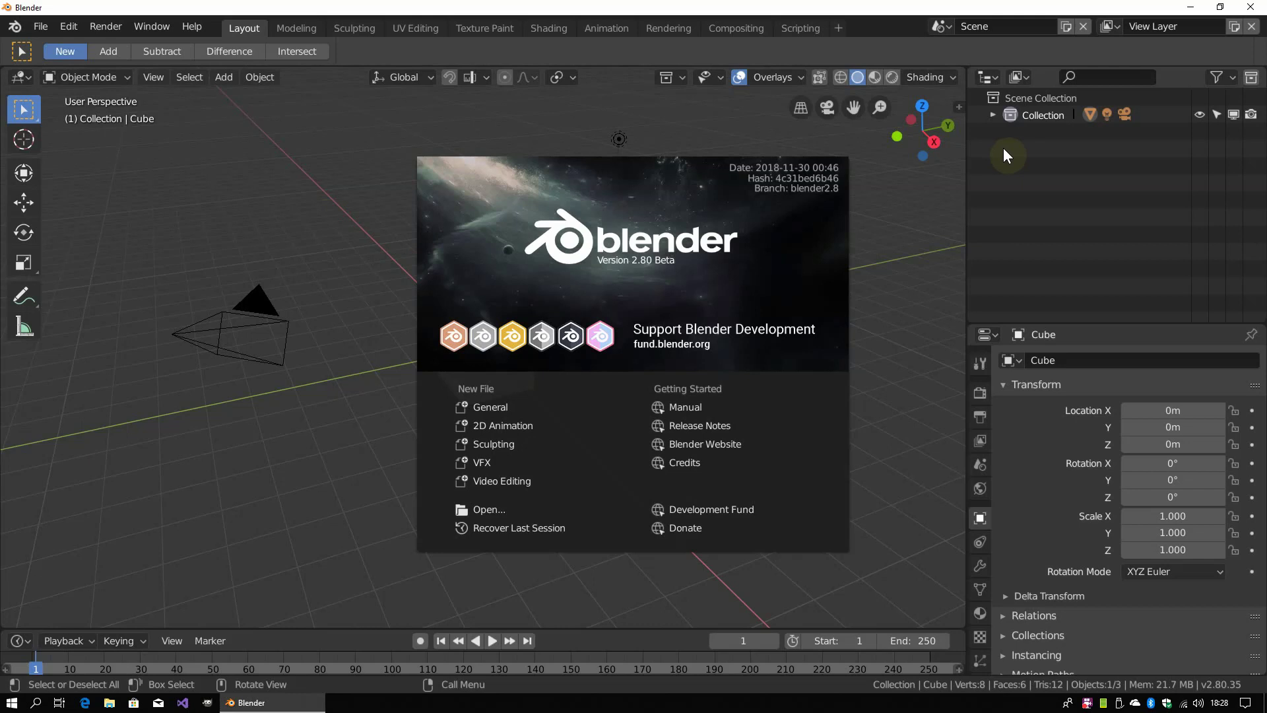
# Close the start-up splash and expand the default Collection to list Camera, Cube and Light
pyautogui.click(991, 114)
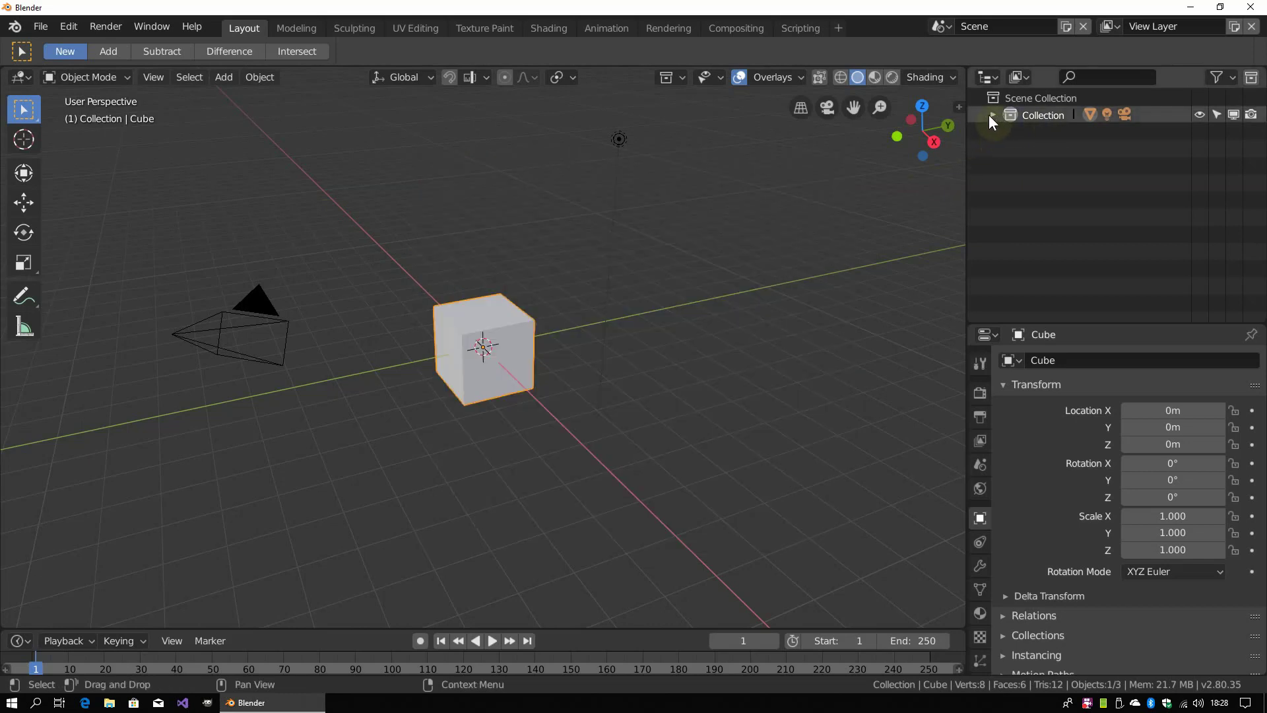
pyautogui.click(991, 114)
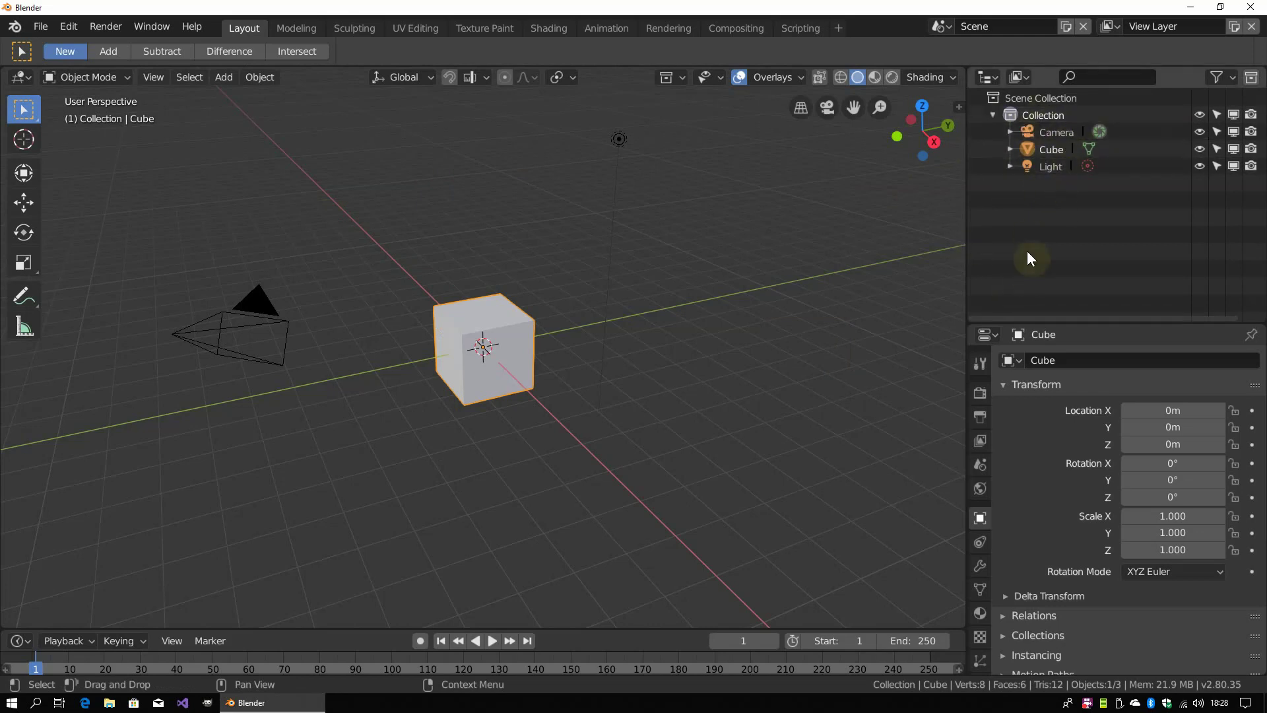
# Unlink the default Collection so Camera, Cube and Light sit under Scene Collection
pyautogui.click(1048, 113)
pyautogui.rightClick(1048, 113)
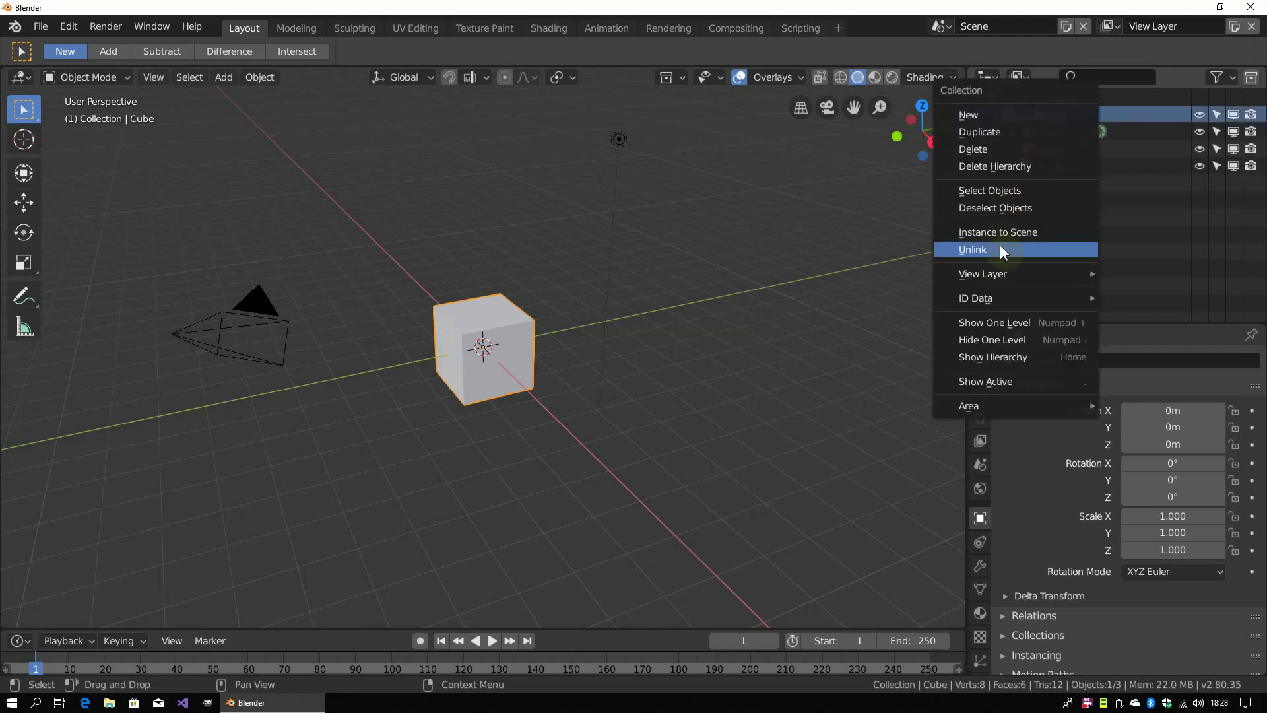
pyautogui.click(984, 149)
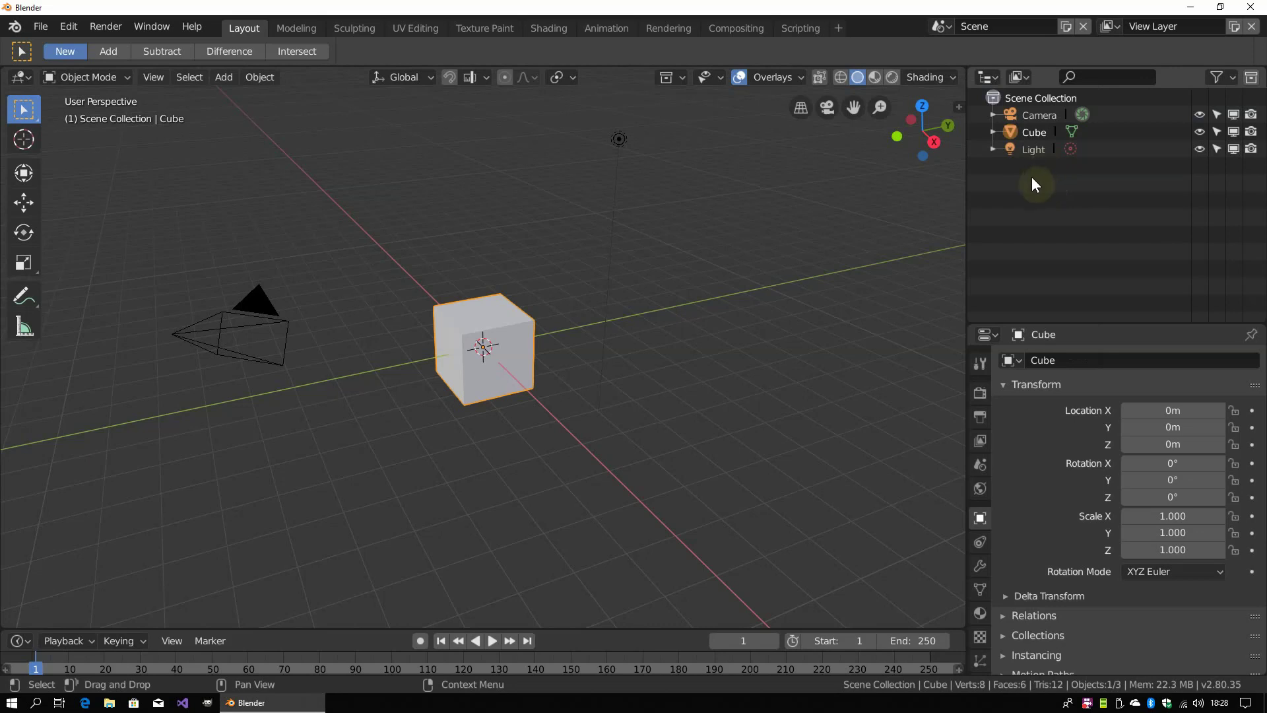
# Select the Camera and dismiss its context menu without running any action
pyautogui.click(1037, 116)
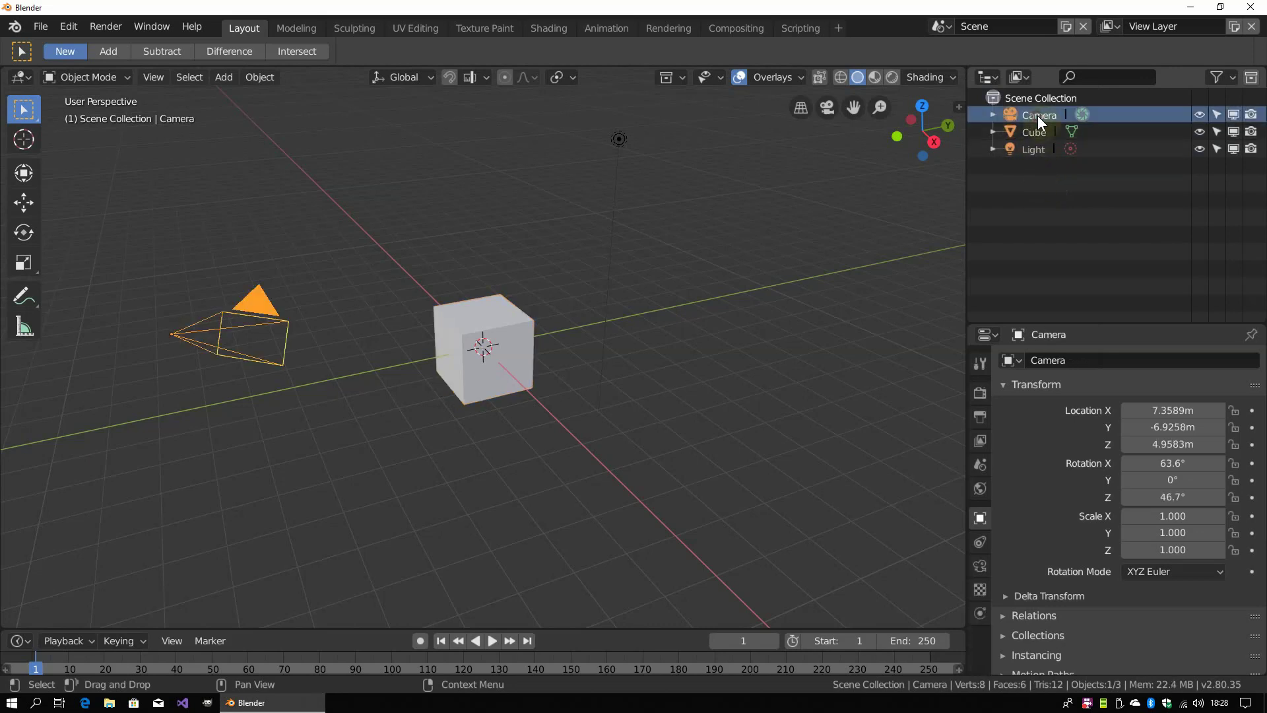
pyautogui.rightClick(1037, 116)
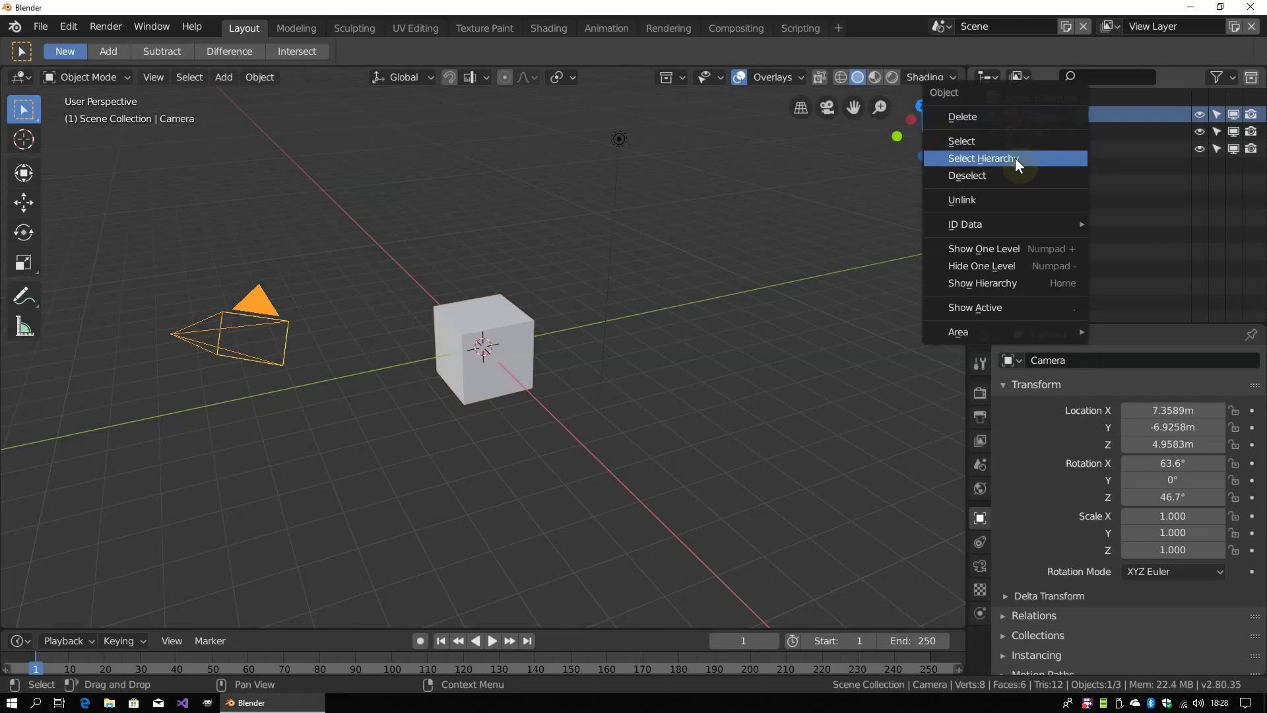
pyautogui.press('Escape')
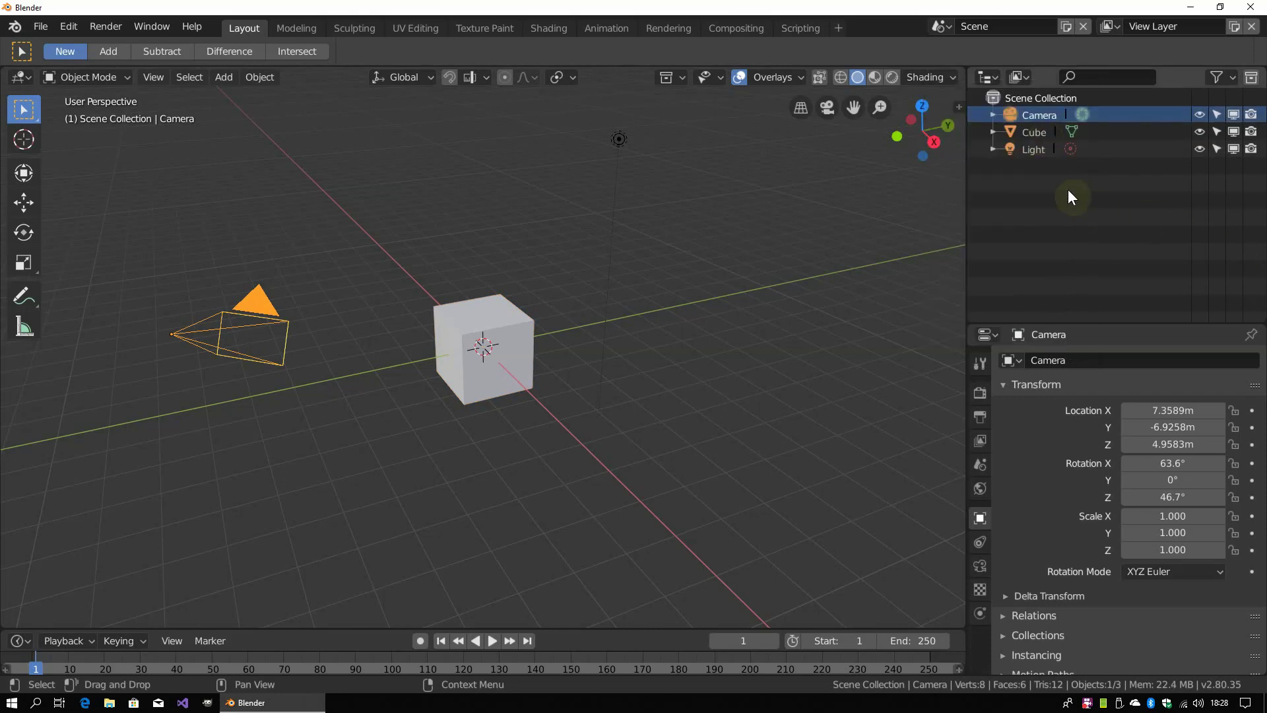
# Create a new collection named MyCollection, then select Camera, Cube and Light together
pyautogui.rightClick(1033, 192)
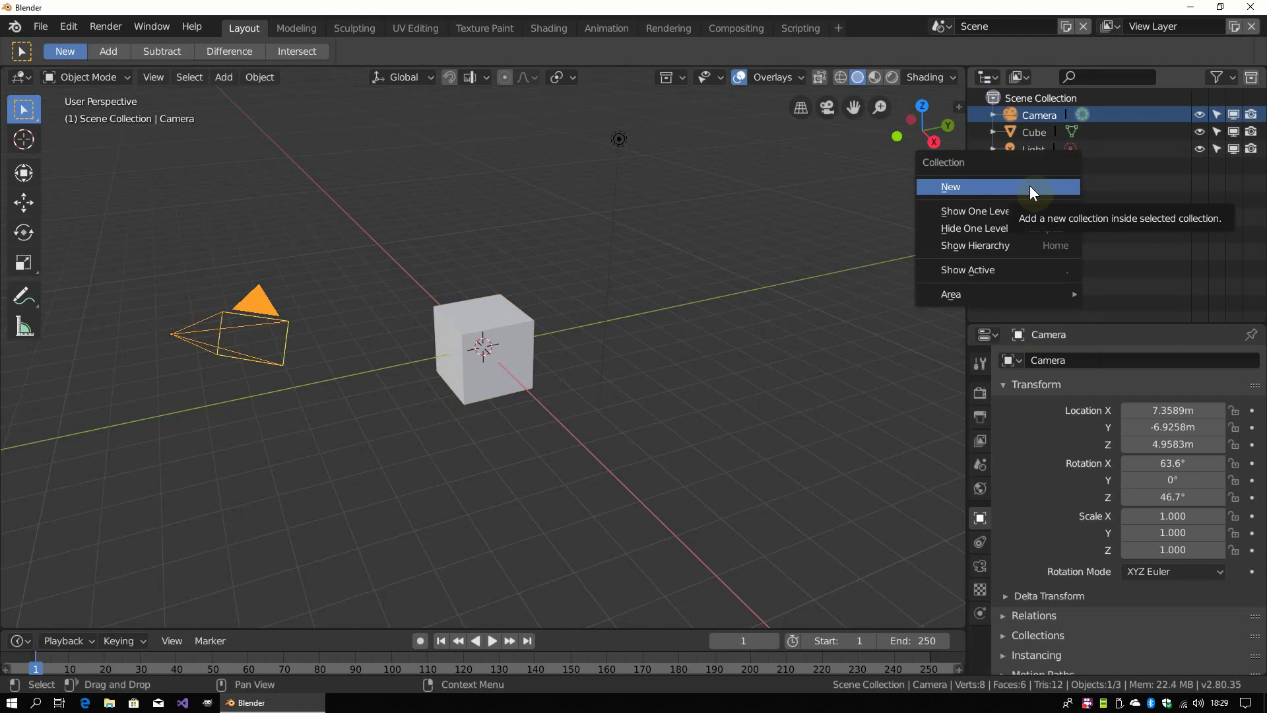
pyautogui.click(1029, 190)
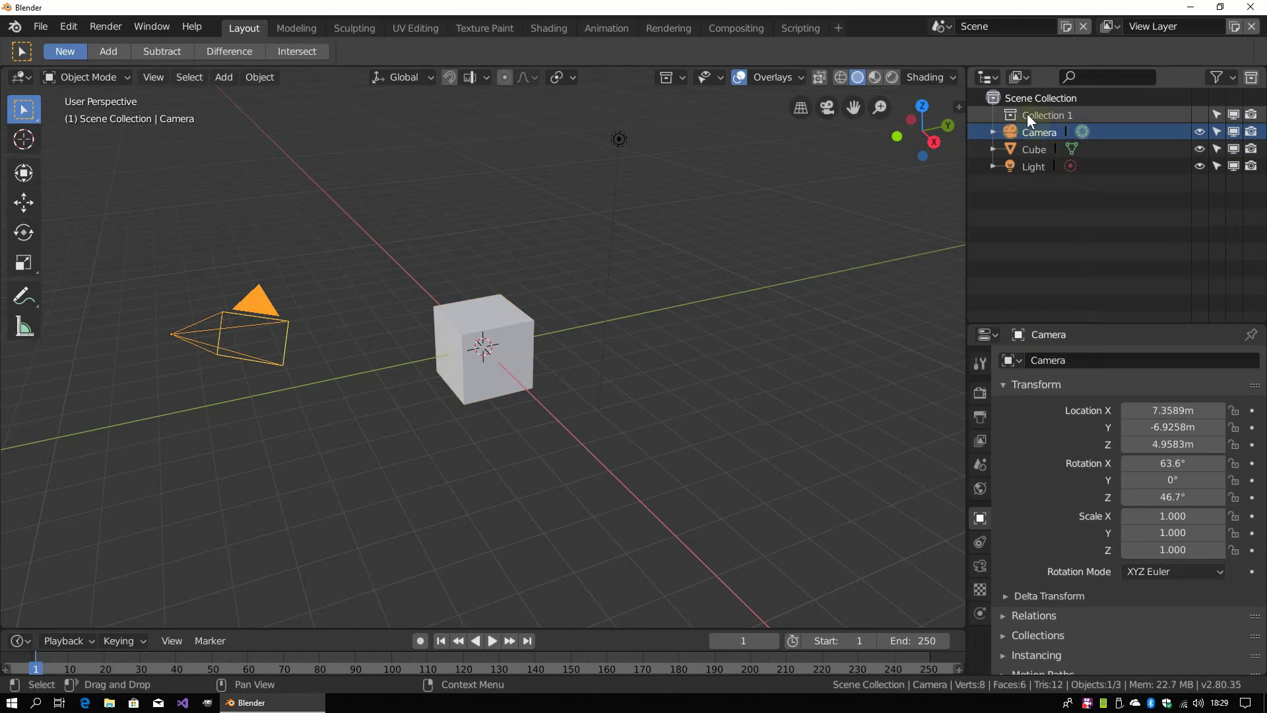
pyautogui.doubleClick(1056, 114)
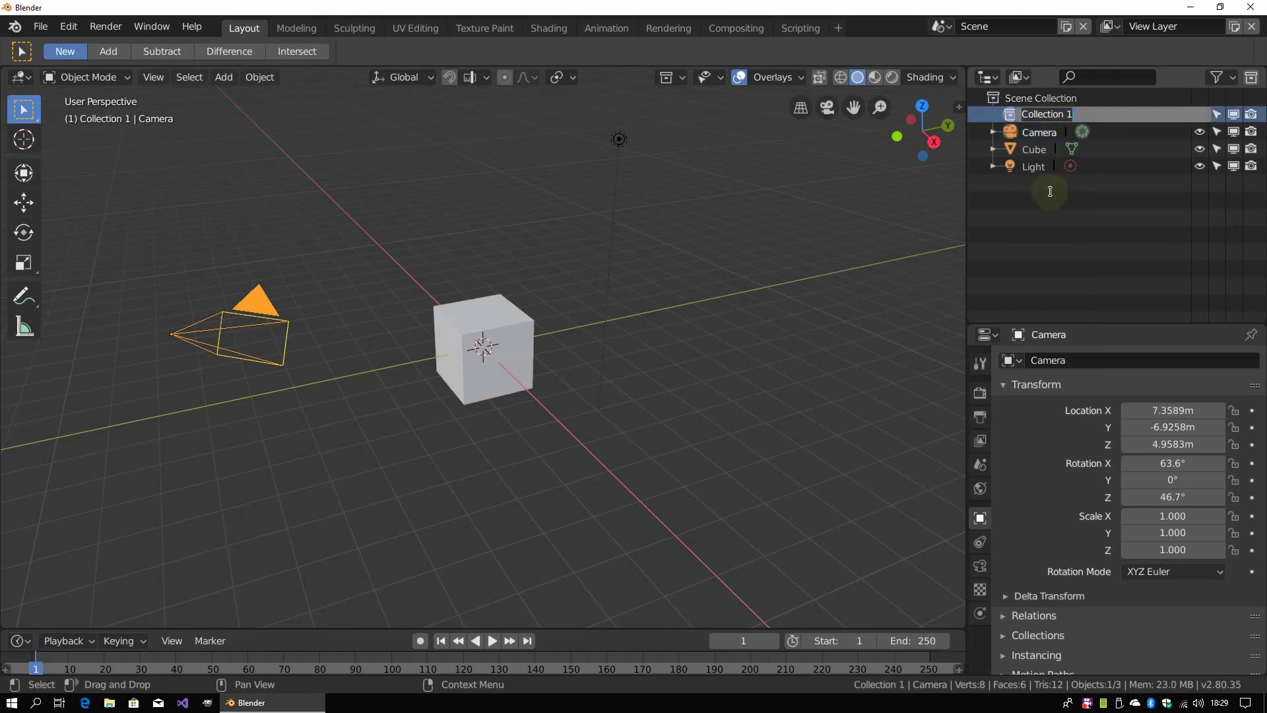
pyautogui.write('MyCo')
pyautogui.write('llec')
pyautogui.press('Return')
pyautogui.click(1032, 138)
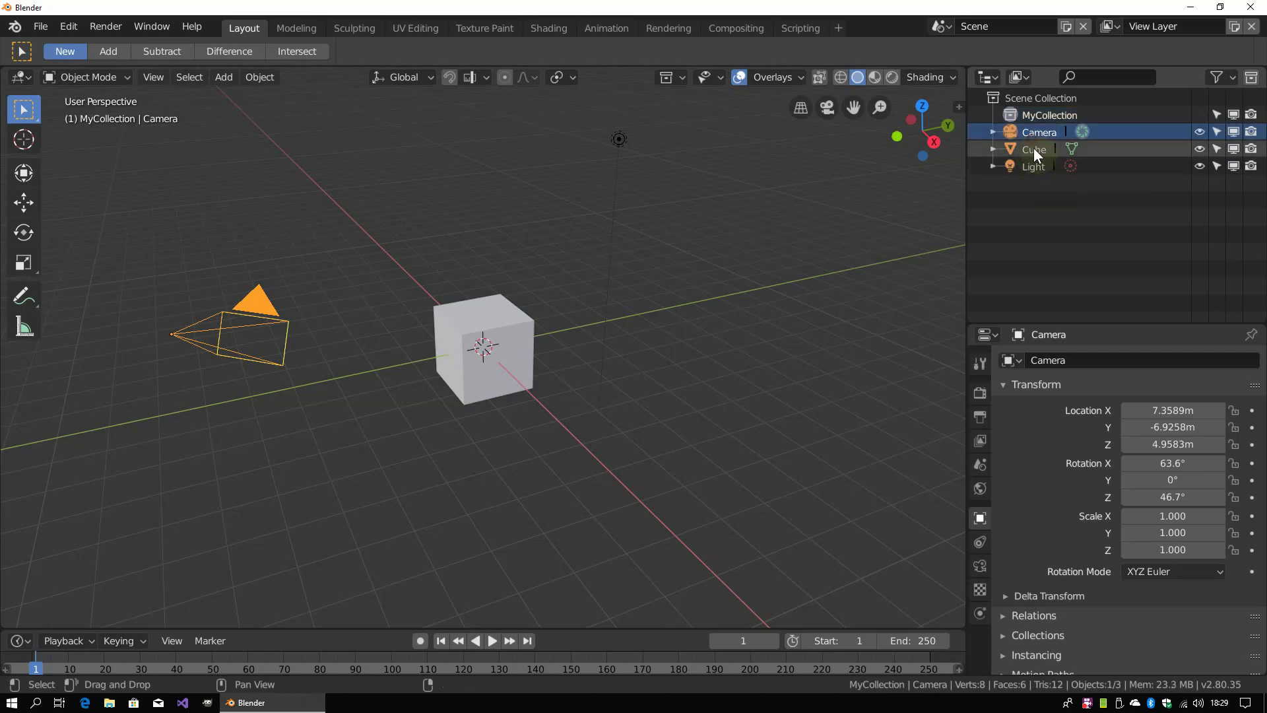
pyautogui.keyDown('shift'); pyautogui.click(1033, 166); pyautogui.keyUp('shift')
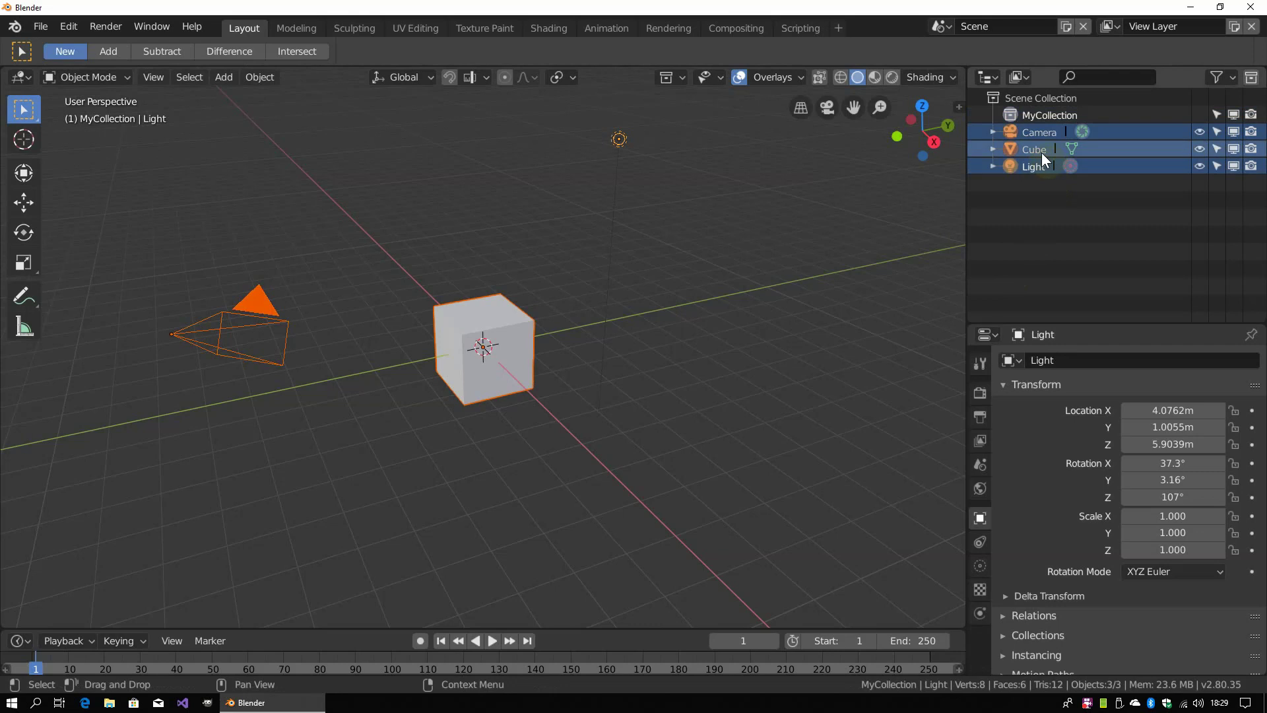
# Drag Camera, Cube and Light into MyCollection, collapsing and re-expanding it to check
pyautogui.moveTo(1038, 153); pyautogui.dragTo(1046, 116)
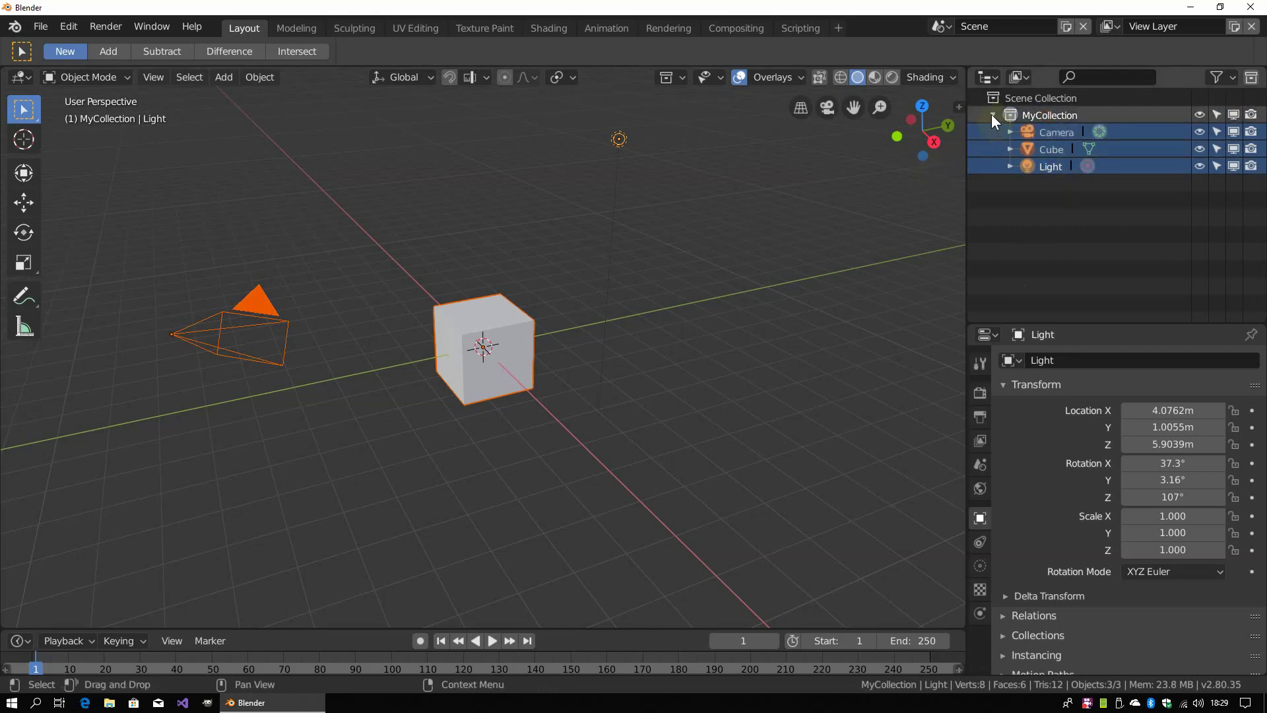
pyautogui.click(992, 116)
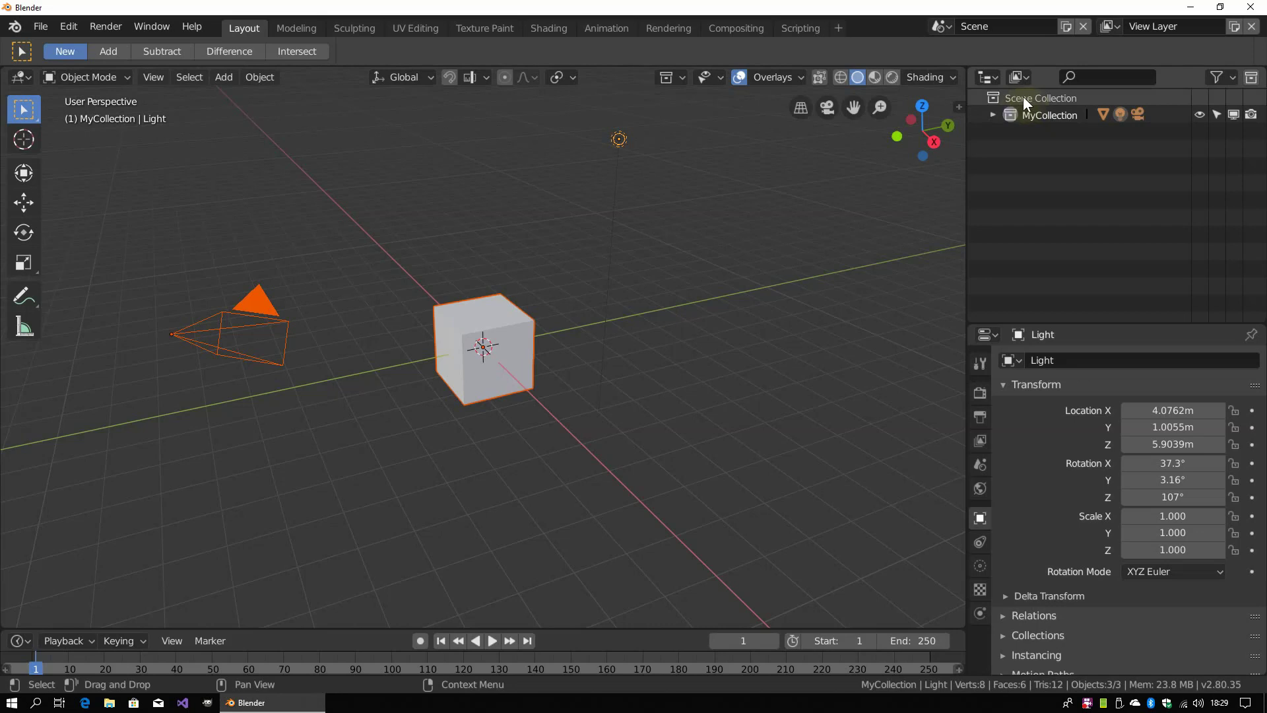
pyautogui.click(991, 115)
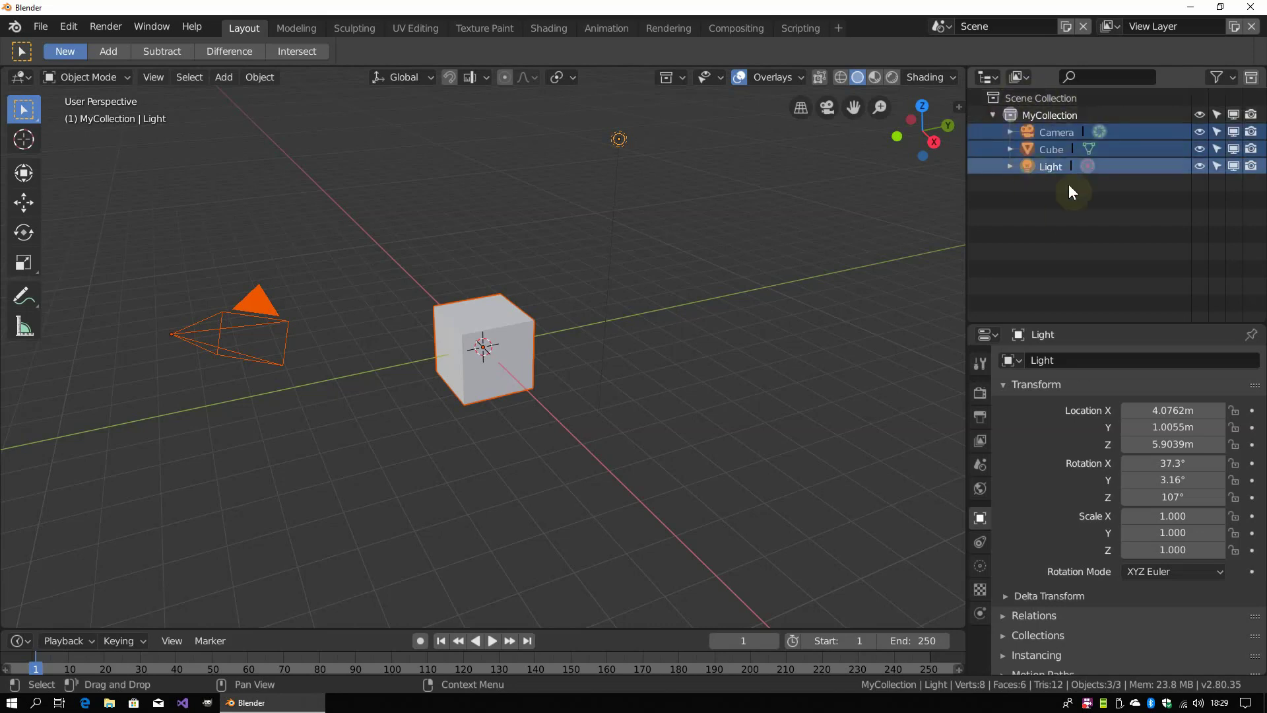
# Keep the Outliner editor, collapse MyCollection, and select only the Cube in the viewport
pyautogui.click(996, 80)
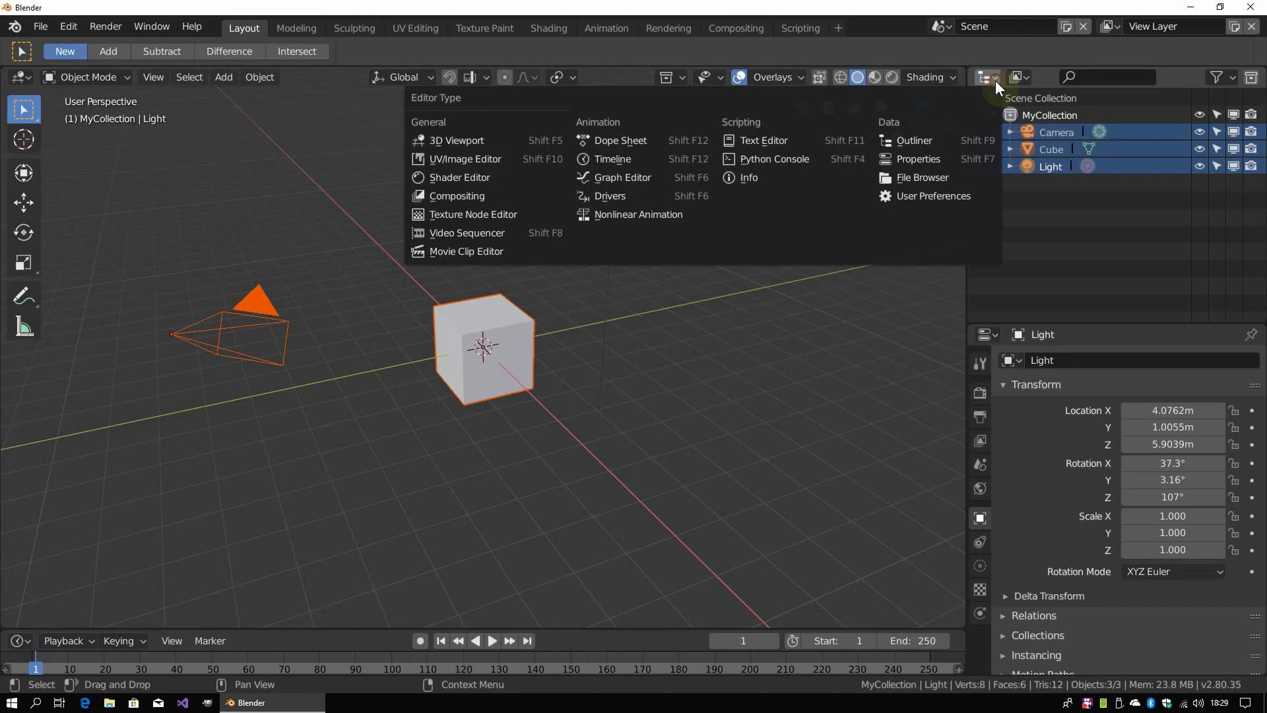
pyautogui.click(950, 141)
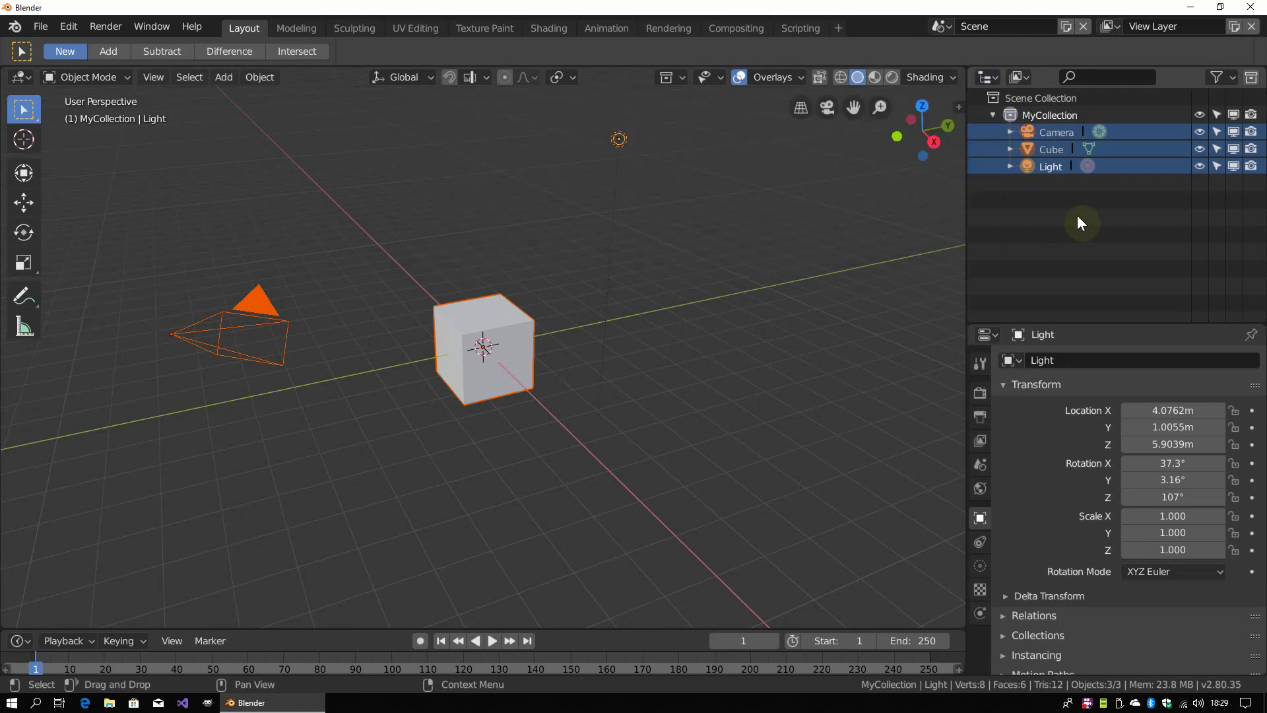
pyautogui.click(991, 115)
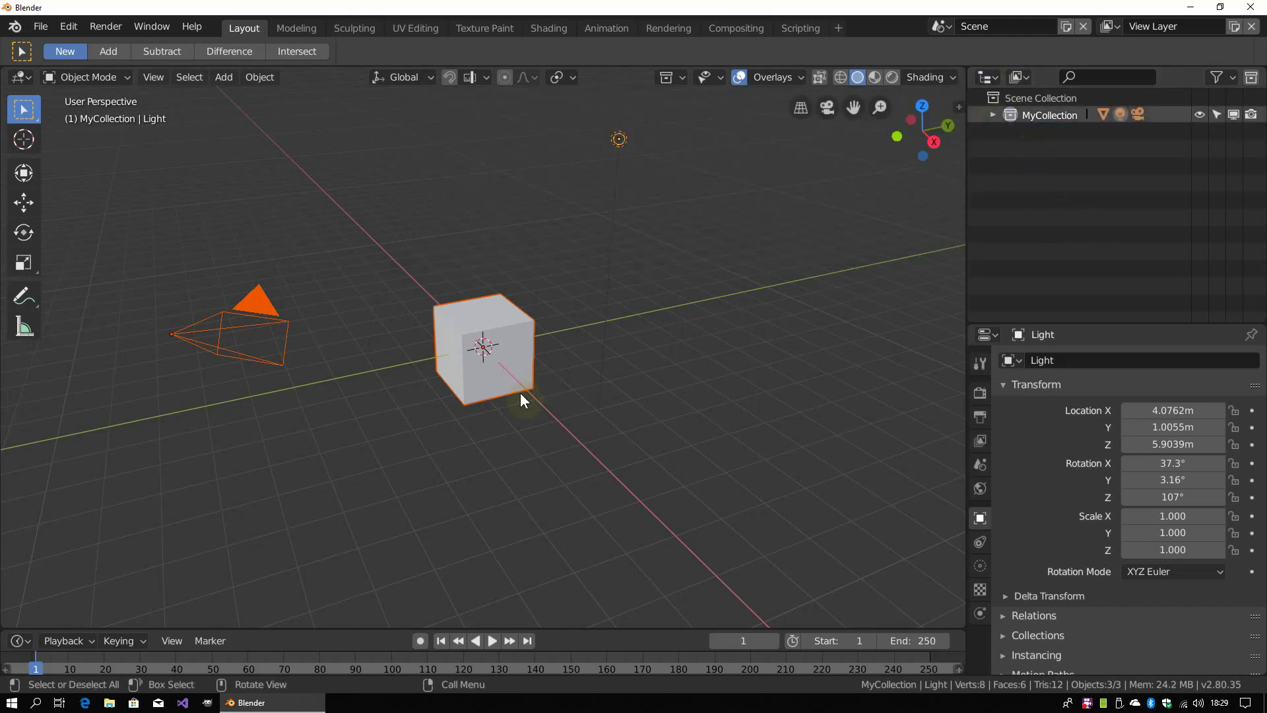
pyautogui.click(446, 448)
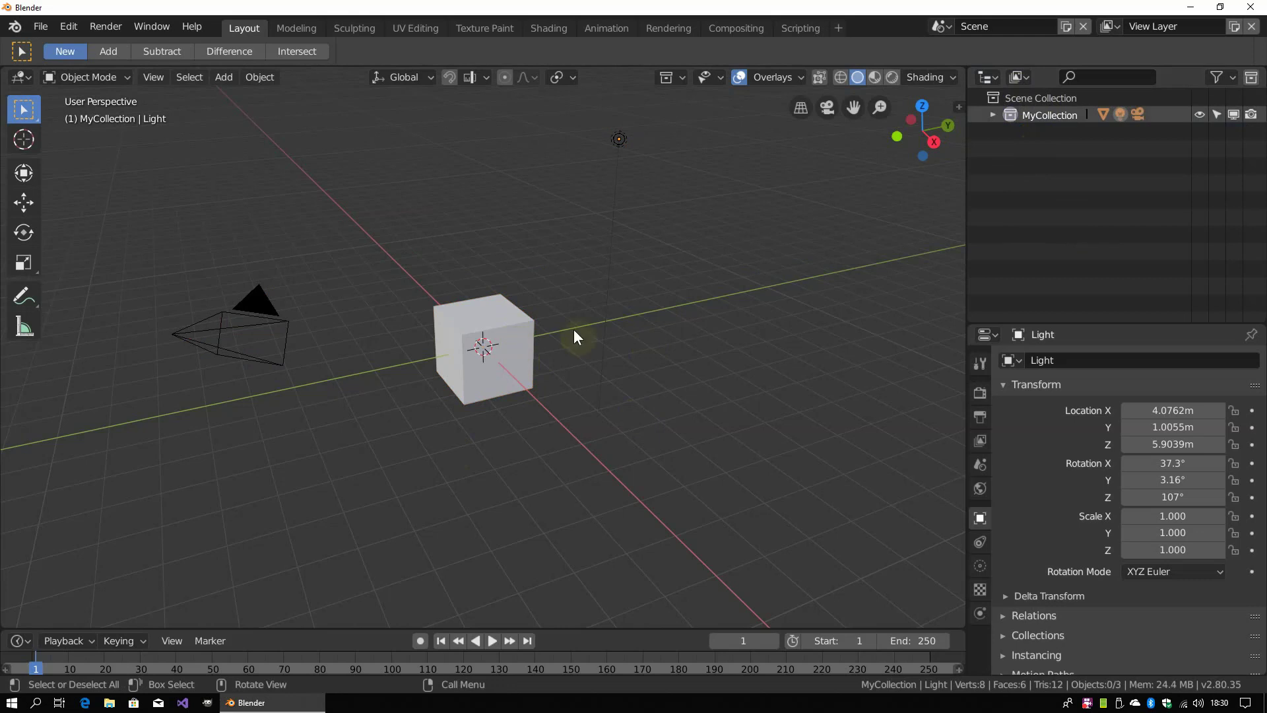
pyautogui.click(513, 338)
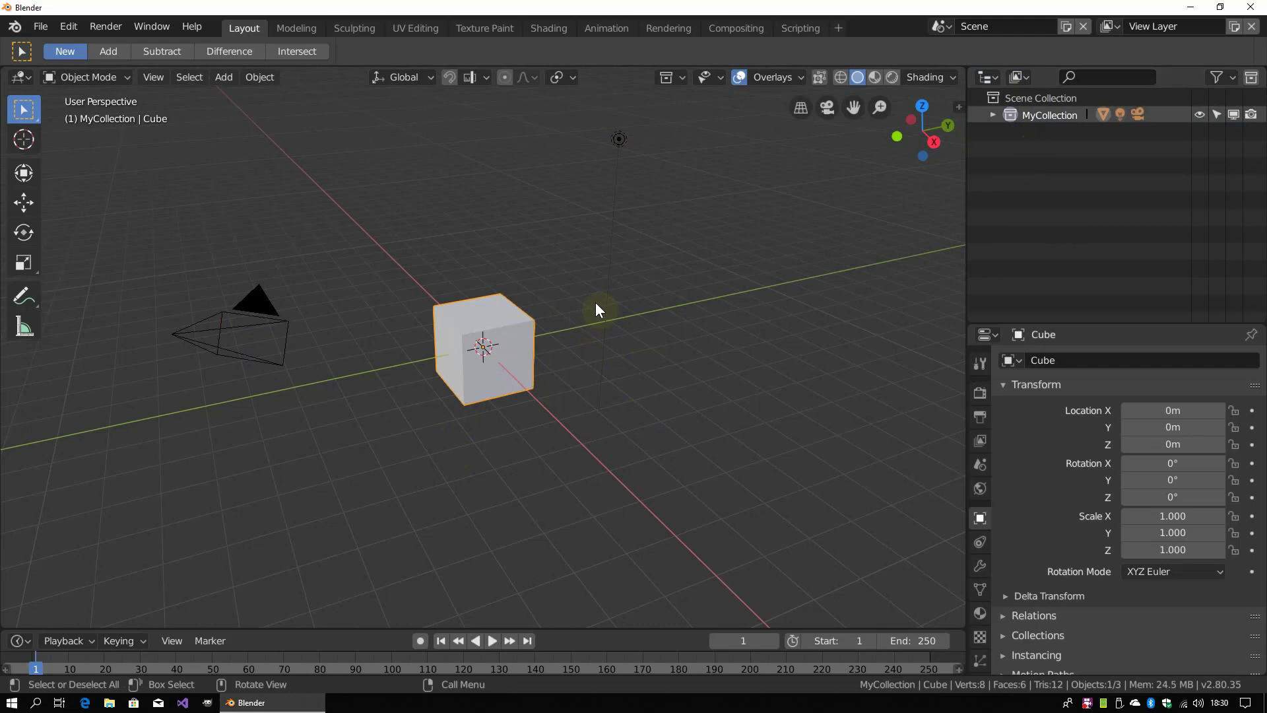
# Use M to move the Cube into a new collection named ObjectCollection
pyautogui.press('m')
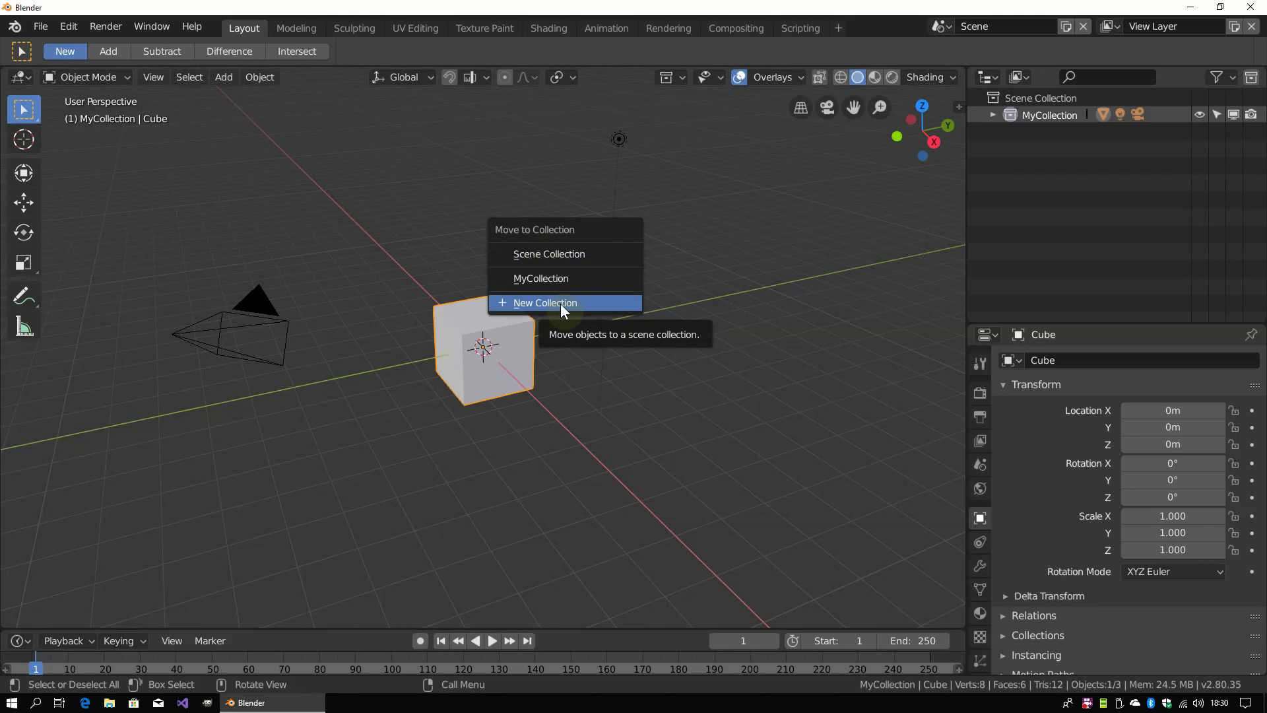
pyautogui.click(561, 304)
pyautogui.click(592, 290)
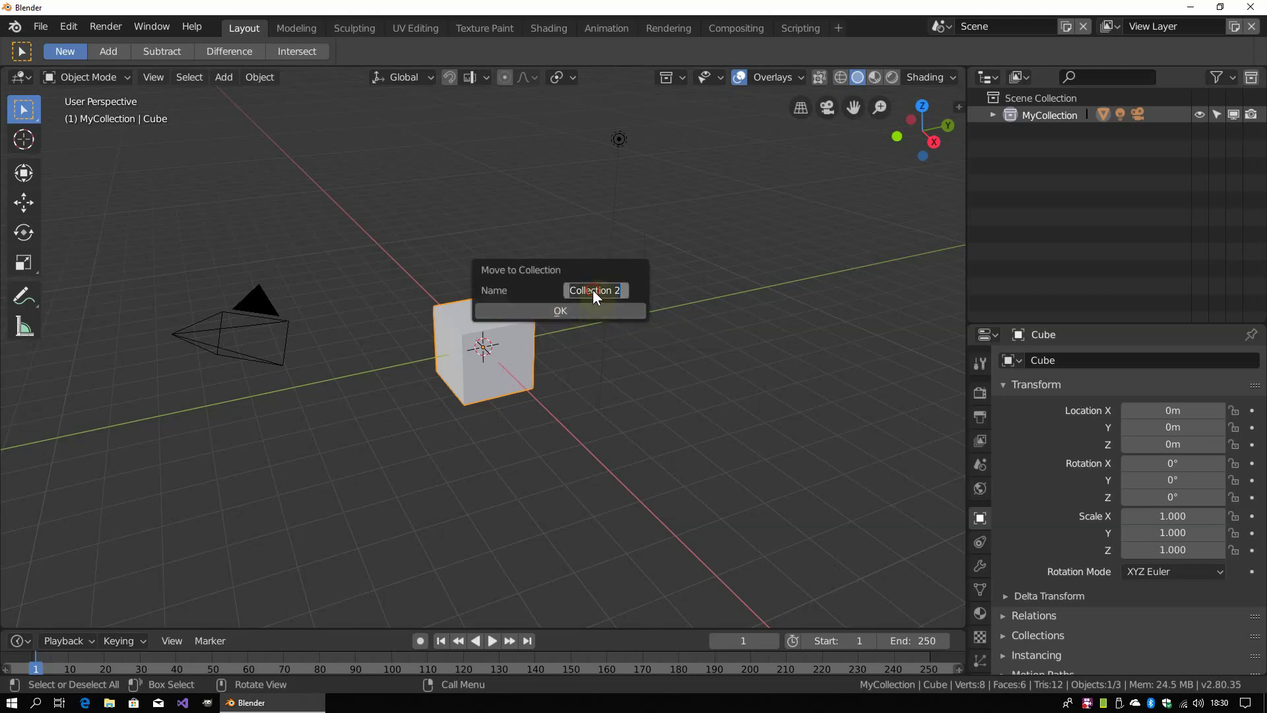
pyautogui.write('O')
pyautogui.write('ctColle')
pyautogui.write('tion')
pyautogui.press('Return')
pyautogui.click(575, 312)
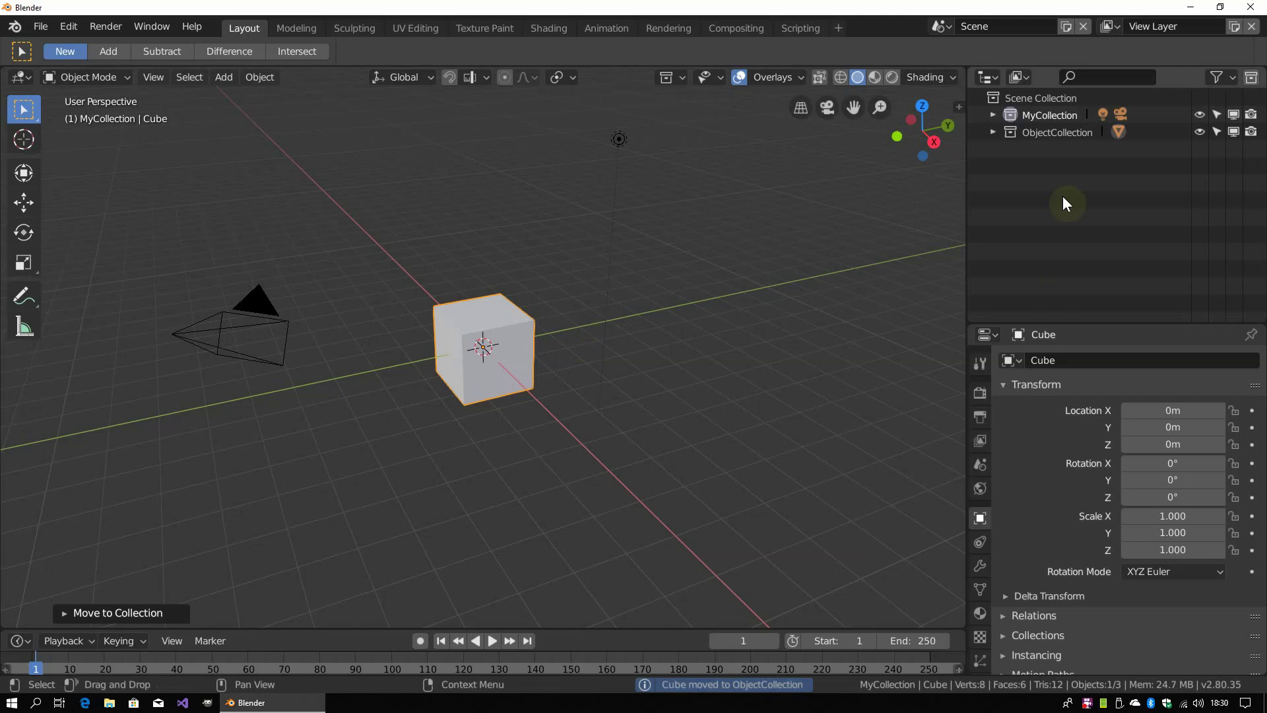
# Ctrl-drag the Cube from ObjectCollection onto MyCollection to link it, then collapse both collections
pyautogui.click(991, 132)
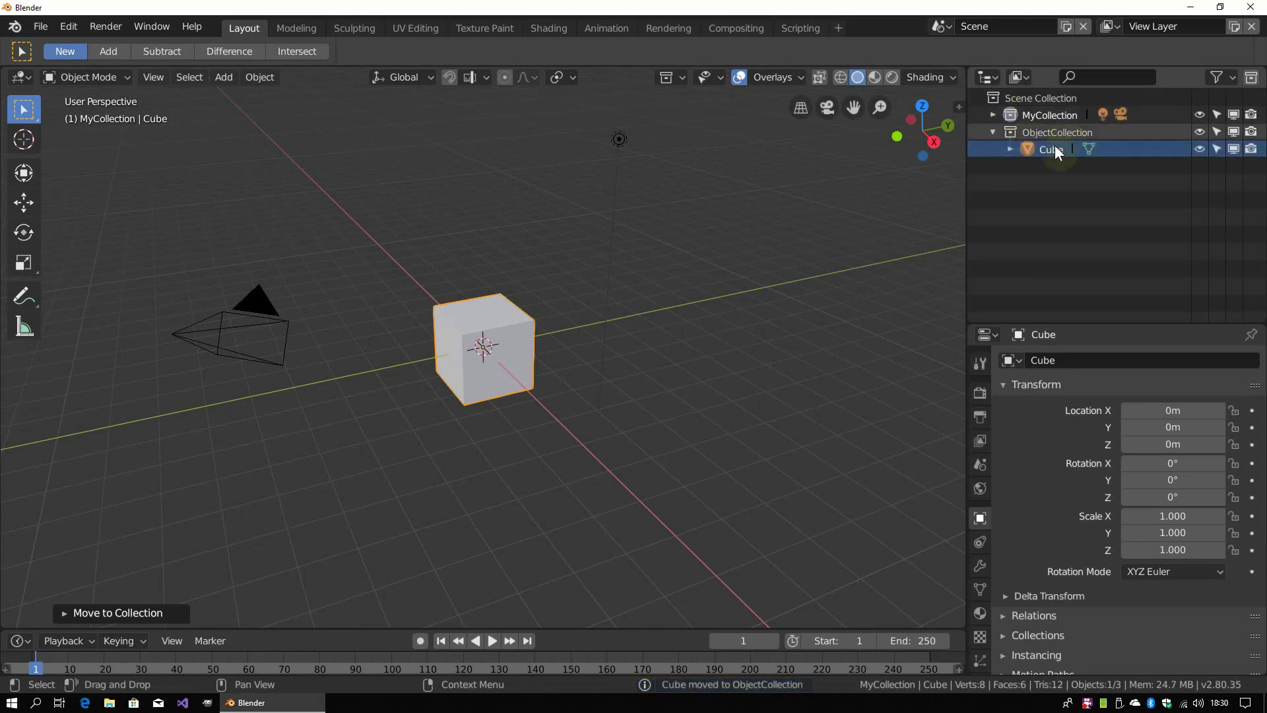
pyautogui.click(992, 116)
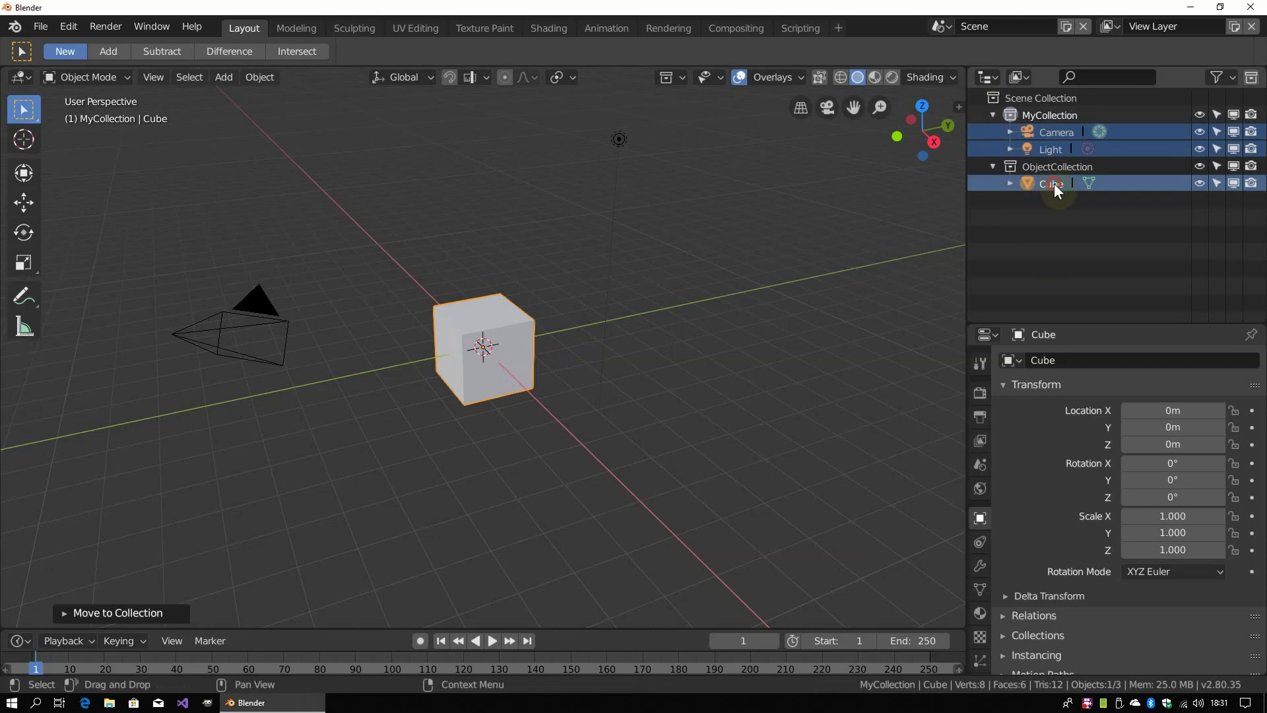
pyautogui.click(1054, 184)
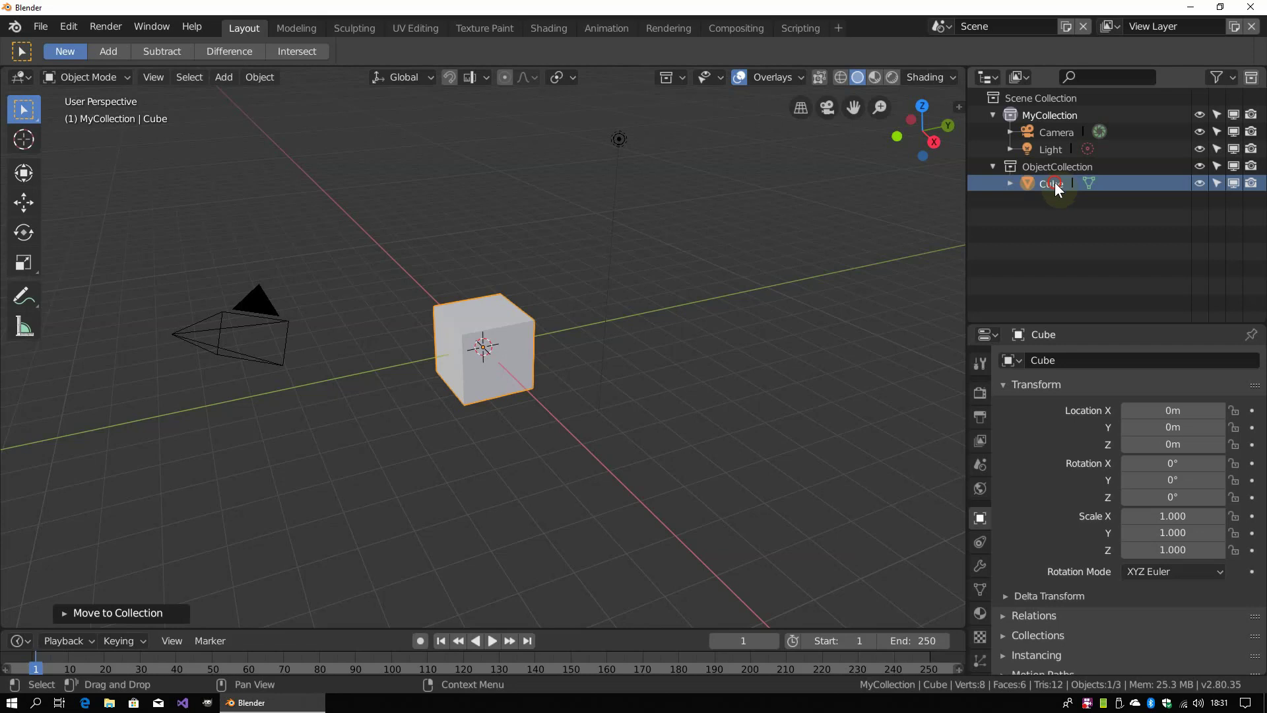
pyautogui.moveTo(1054, 182); pyautogui.dragTo(1045, 117)
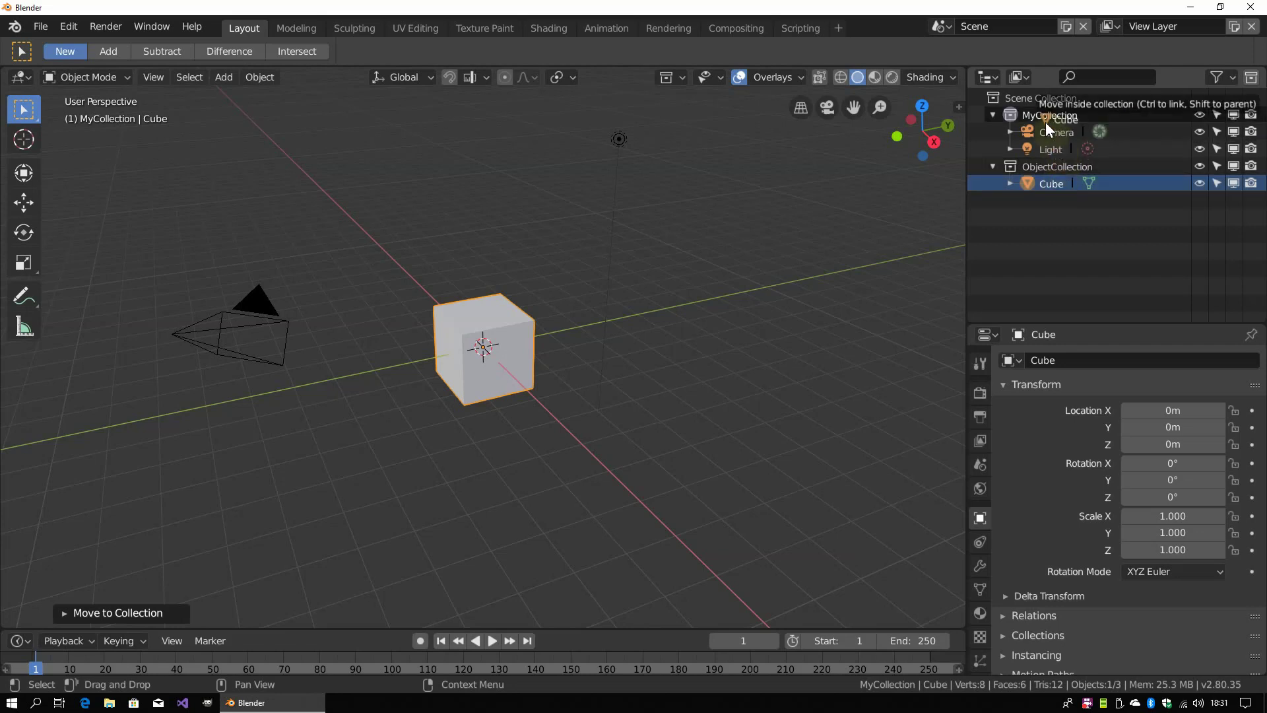
pyautogui.keyDown('ctrl'); pyautogui.moveTo(1045, 117); pyautogui.dragTo(1043, 116); pyautogui.keyUp('ctrl')
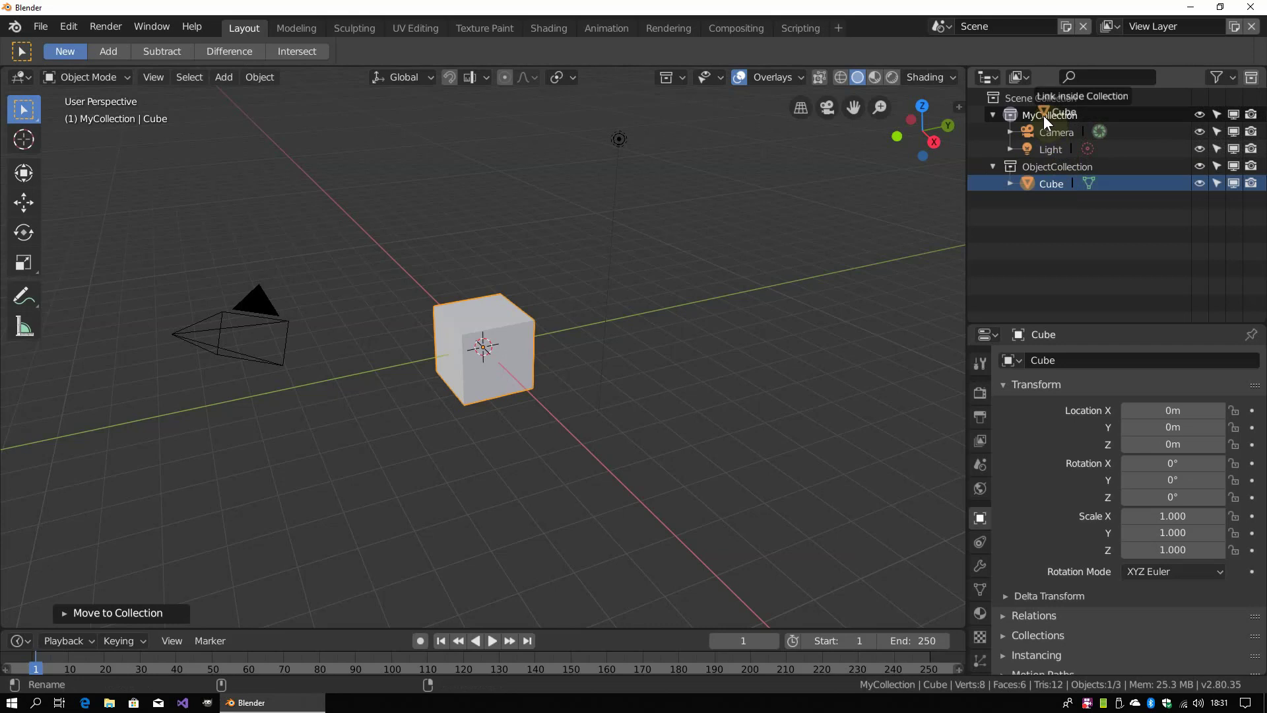
pyautogui.keyDown('ctrl'); pyautogui.moveTo(1043, 116); pyautogui.dragTo(1043, 117); pyautogui.keyUp('ctrl')
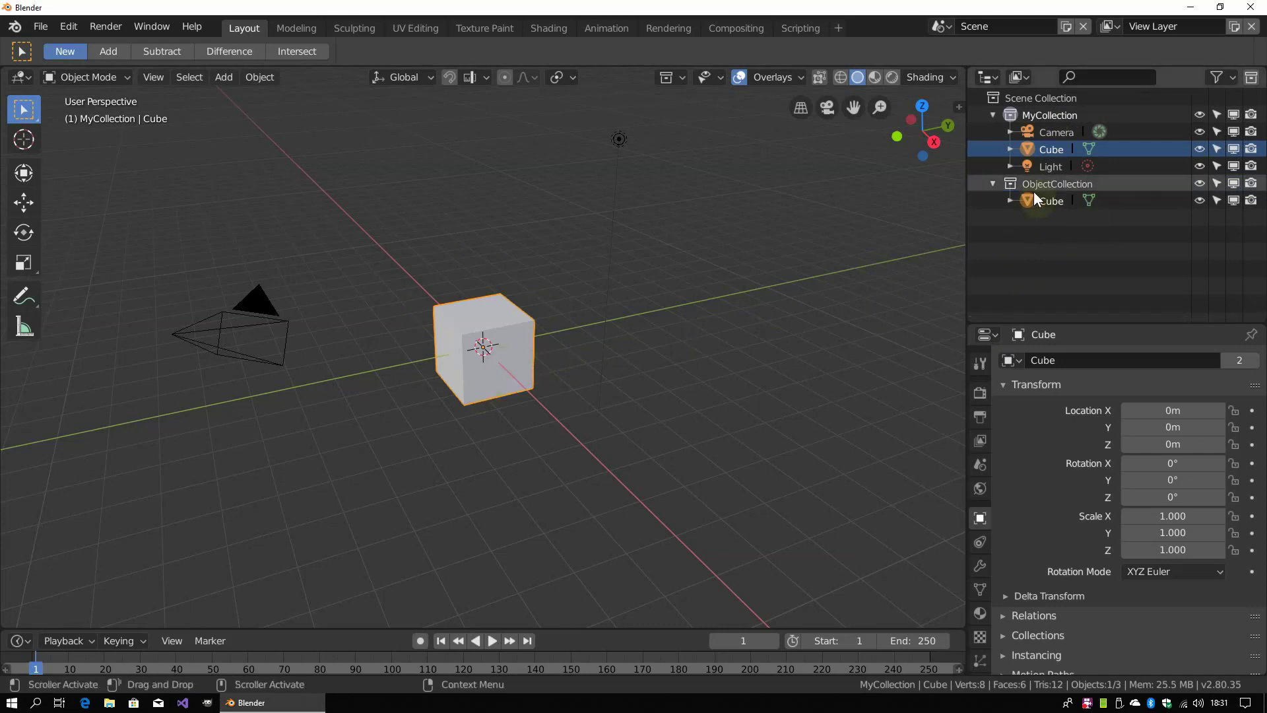
pyautogui.click(992, 115)
pyautogui.click(993, 132)
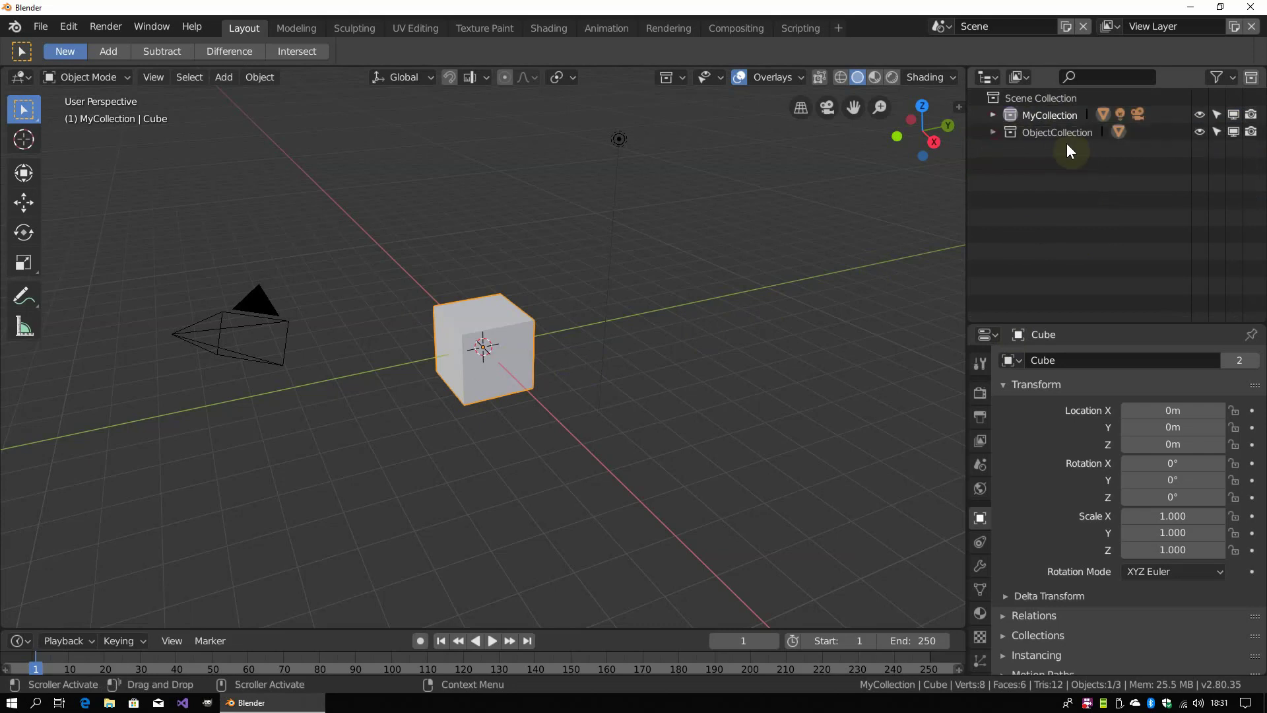
pyautogui.click(992, 132)
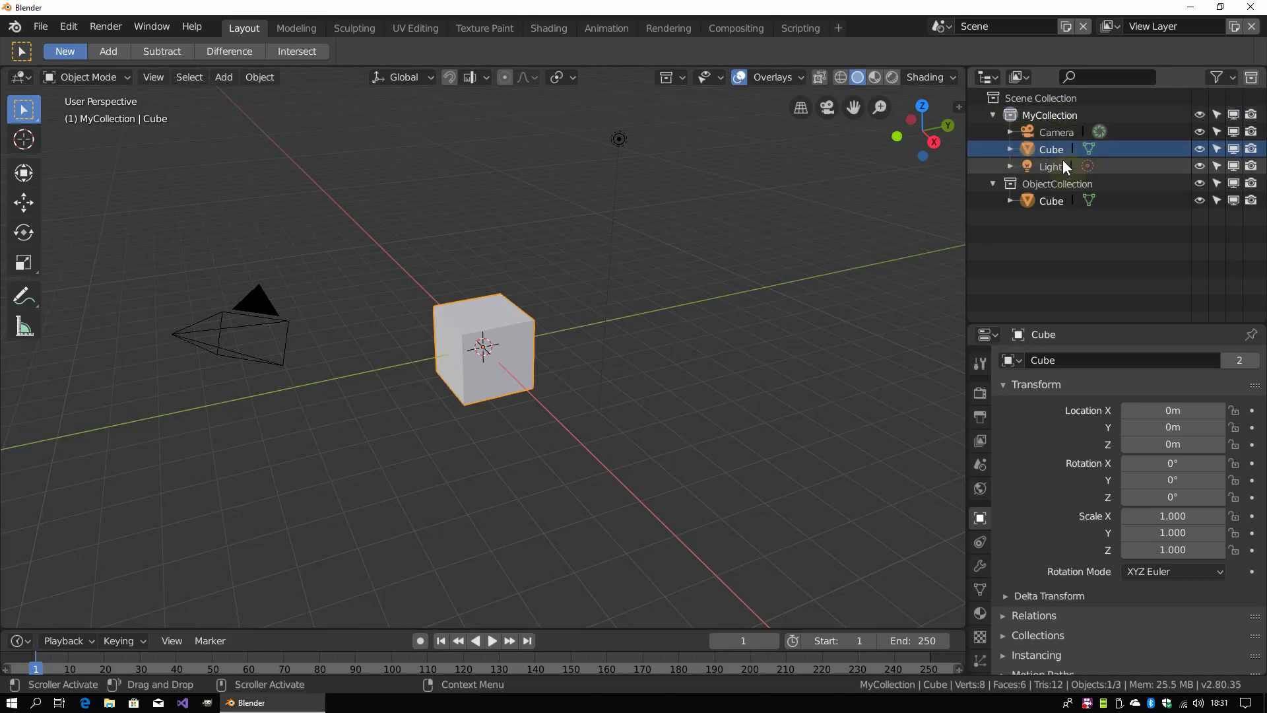
pyautogui.click(992, 115)
pyautogui.click(993, 132)
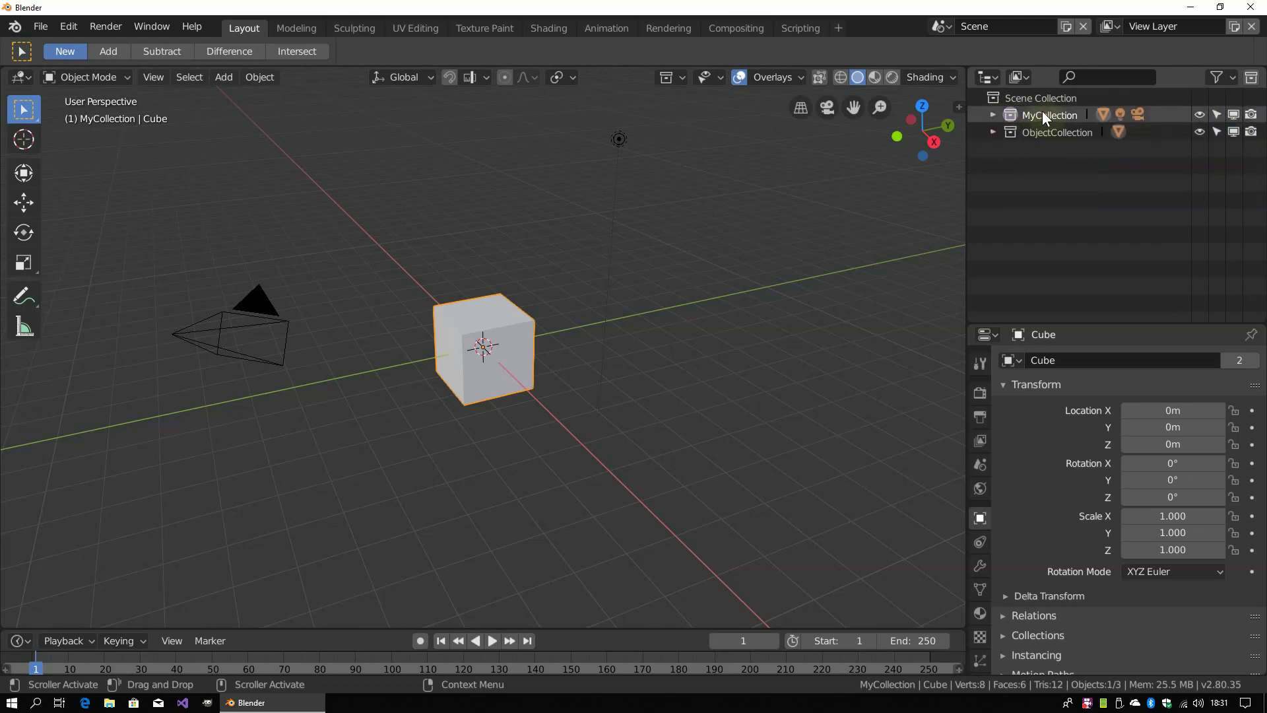
pyautogui.click(1233, 113)
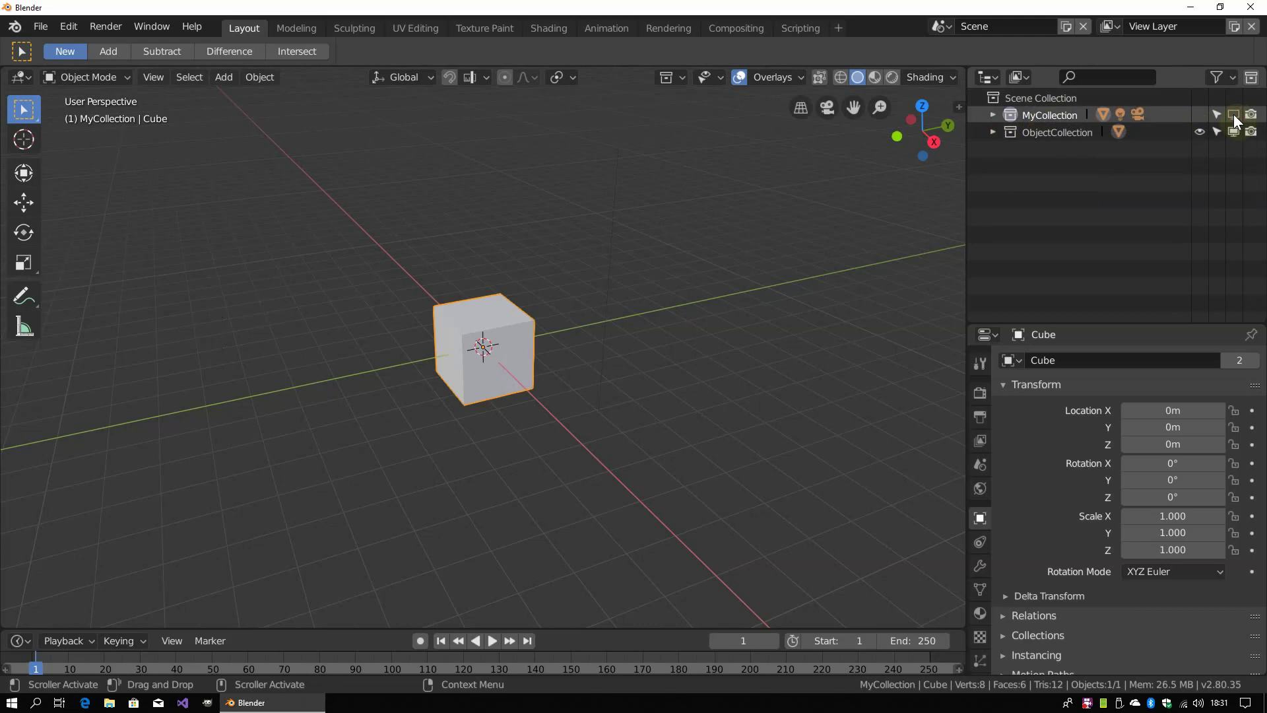
pyautogui.click(1233, 114)
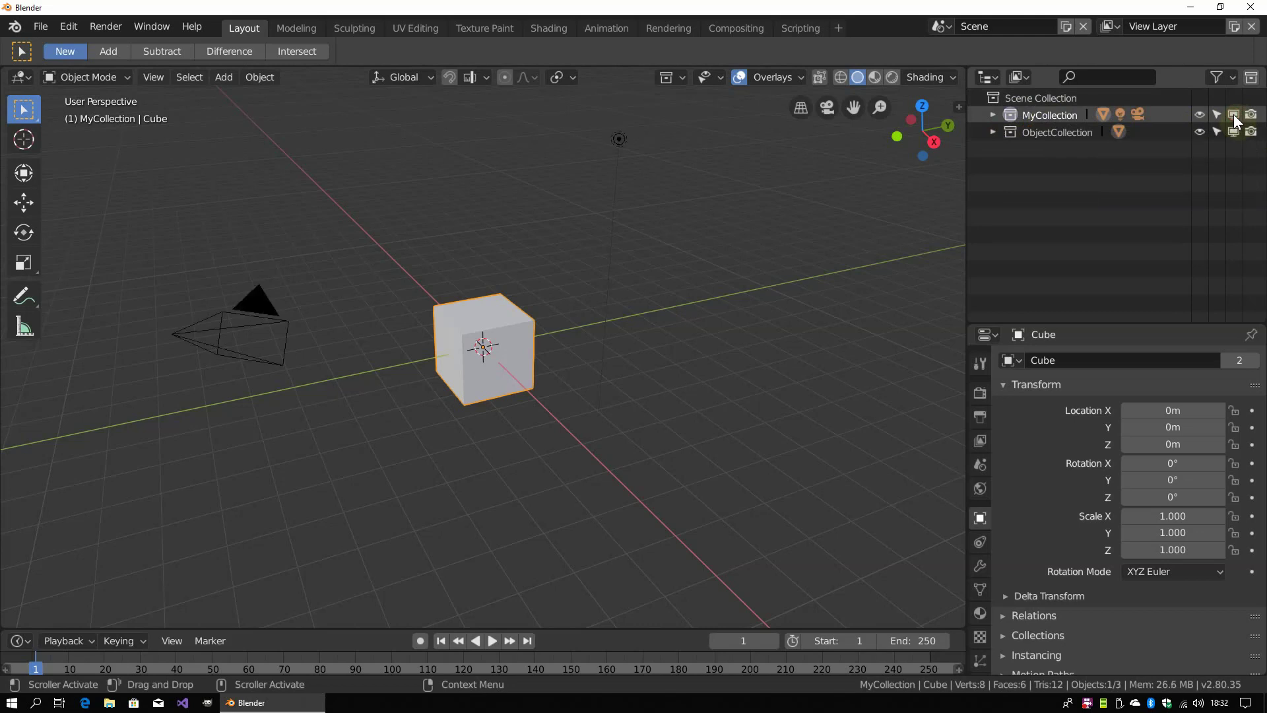
pyautogui.click(1233, 113)
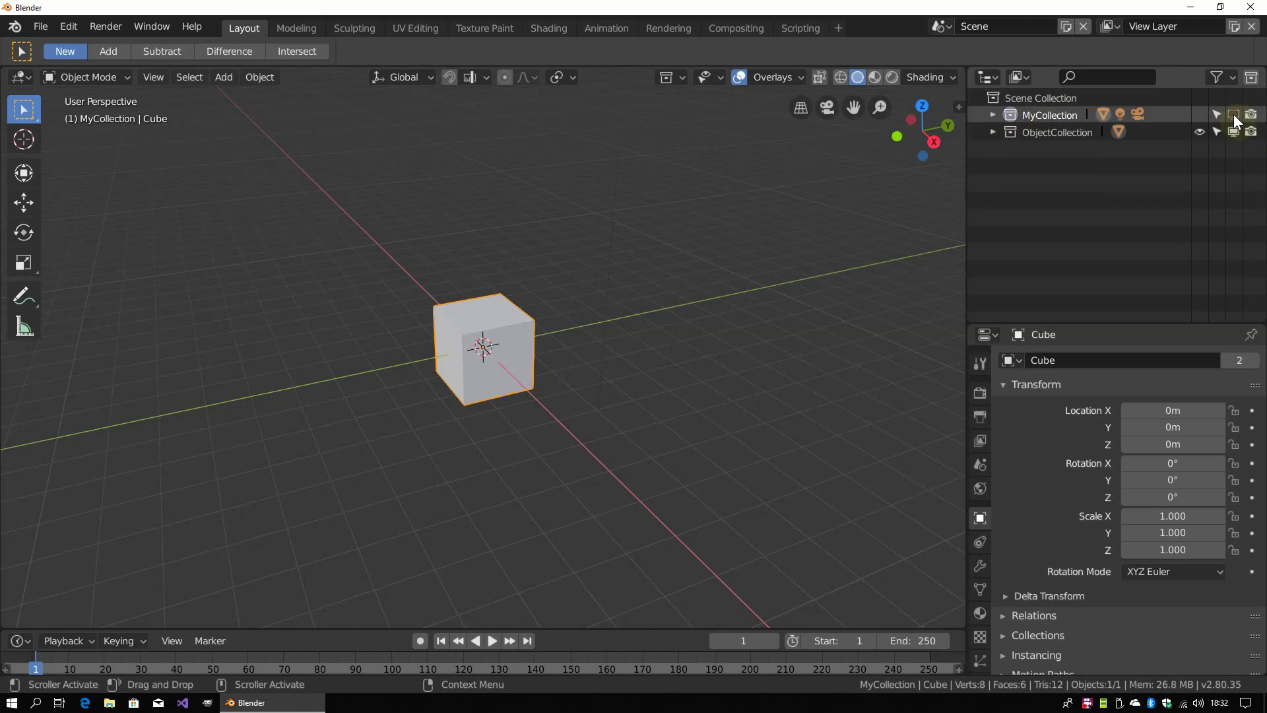
pyautogui.click(1233, 114)
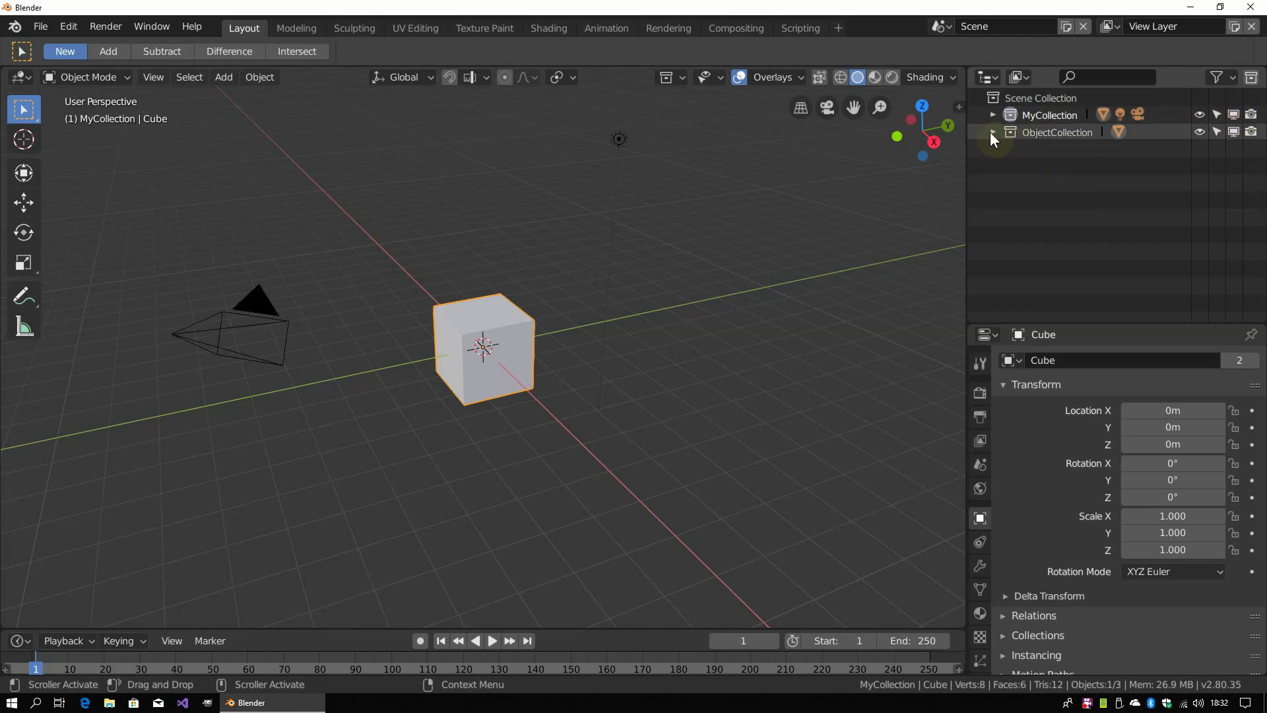
# Hide MyCollection via its eye icon while keeping the Cube visible, select the Cube, and collapse both collections
pyautogui.click(992, 134)
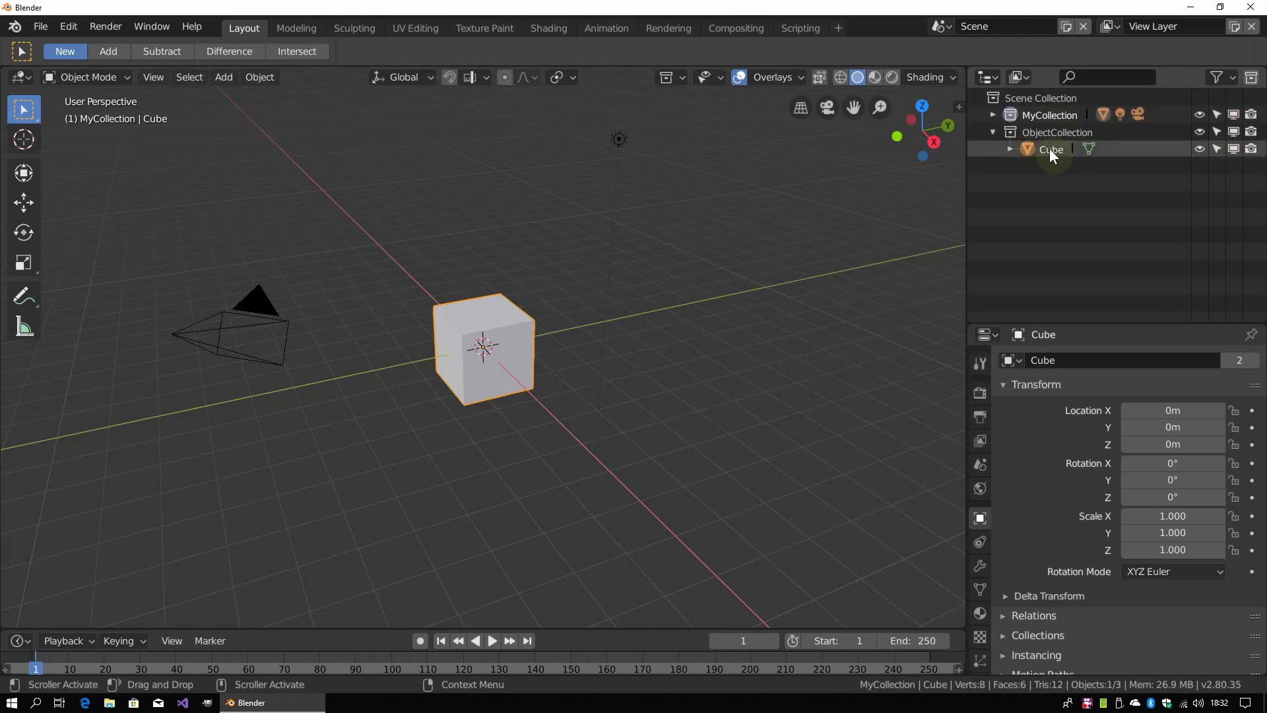
pyautogui.click(993, 115)
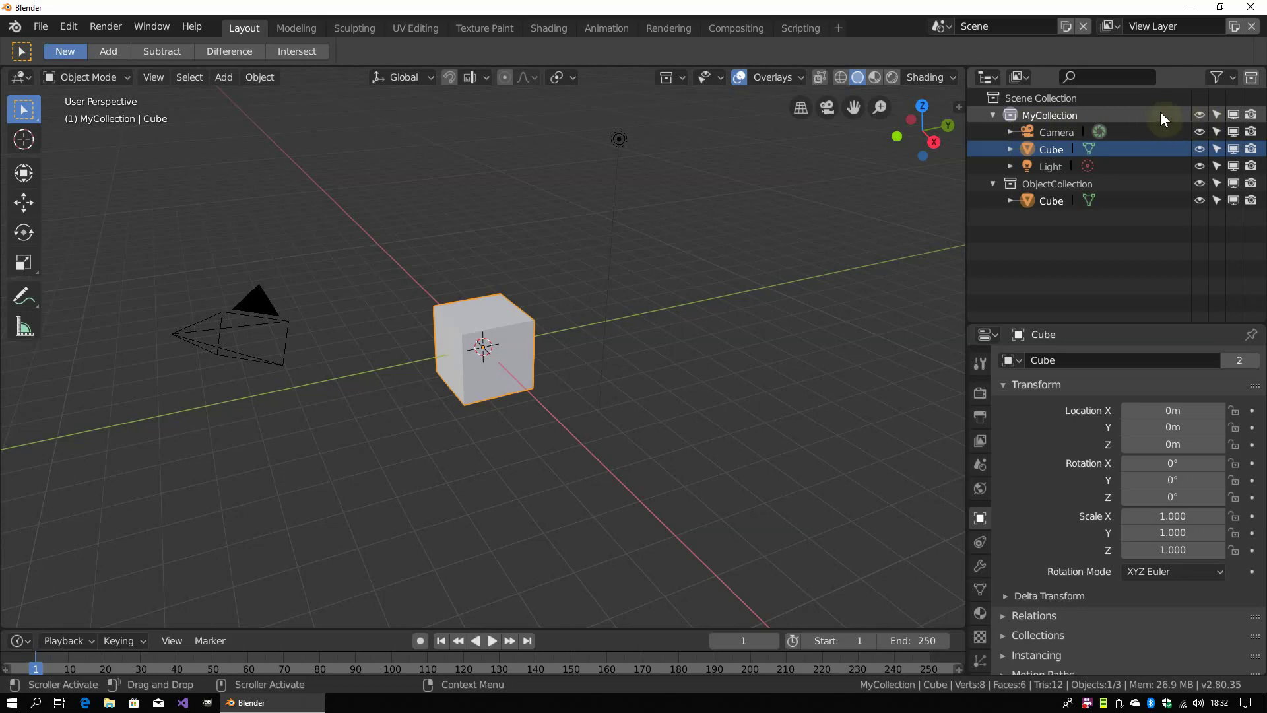
pyautogui.click(1198, 114)
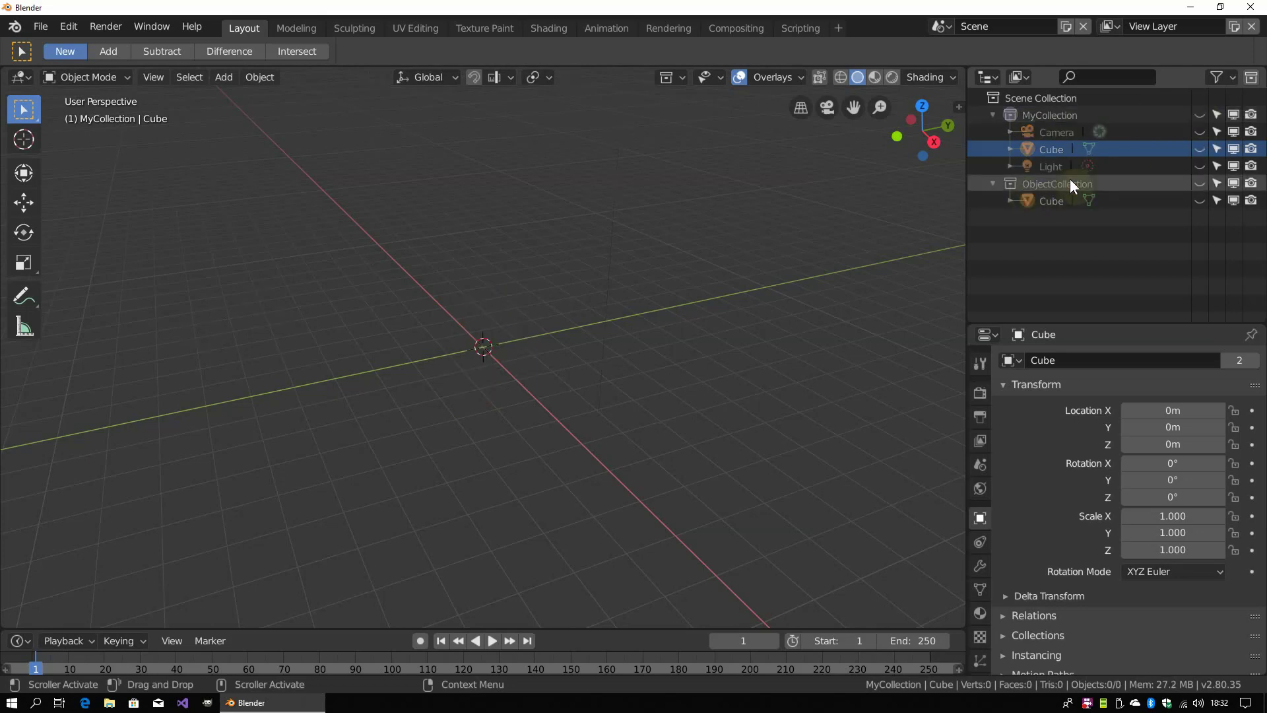
pyautogui.click(1199, 183)
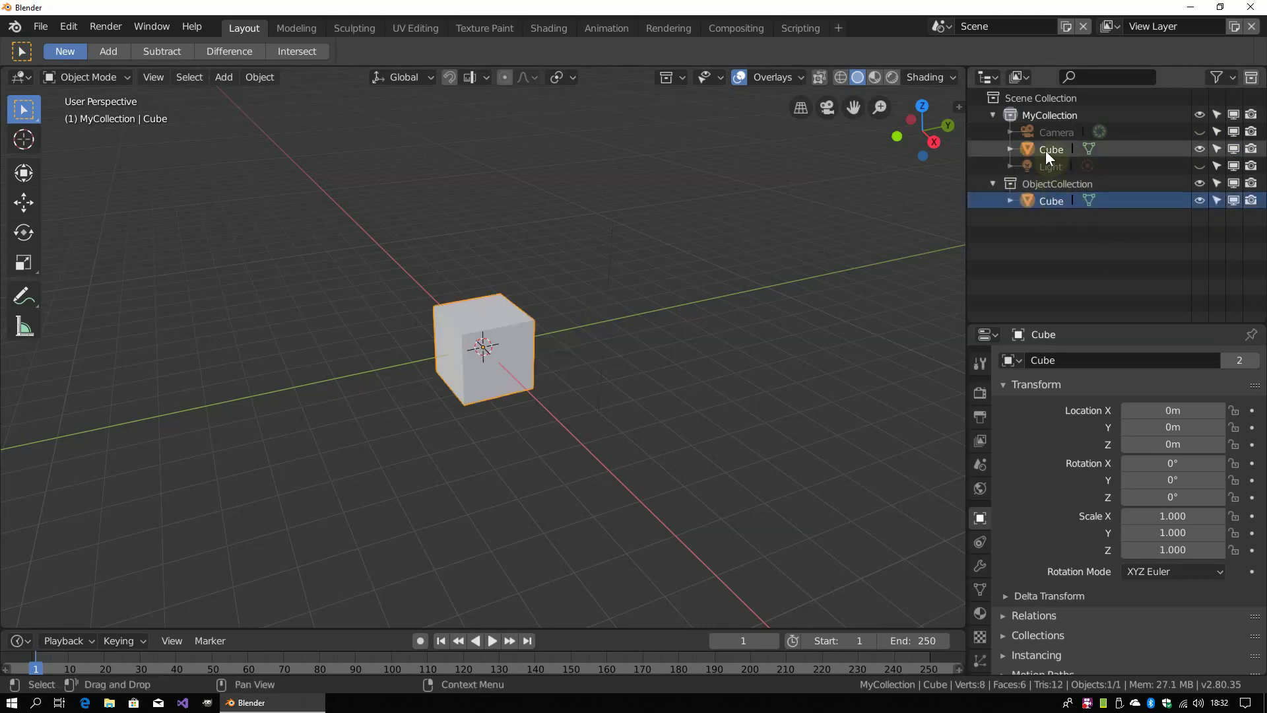
pyautogui.click(1042, 202)
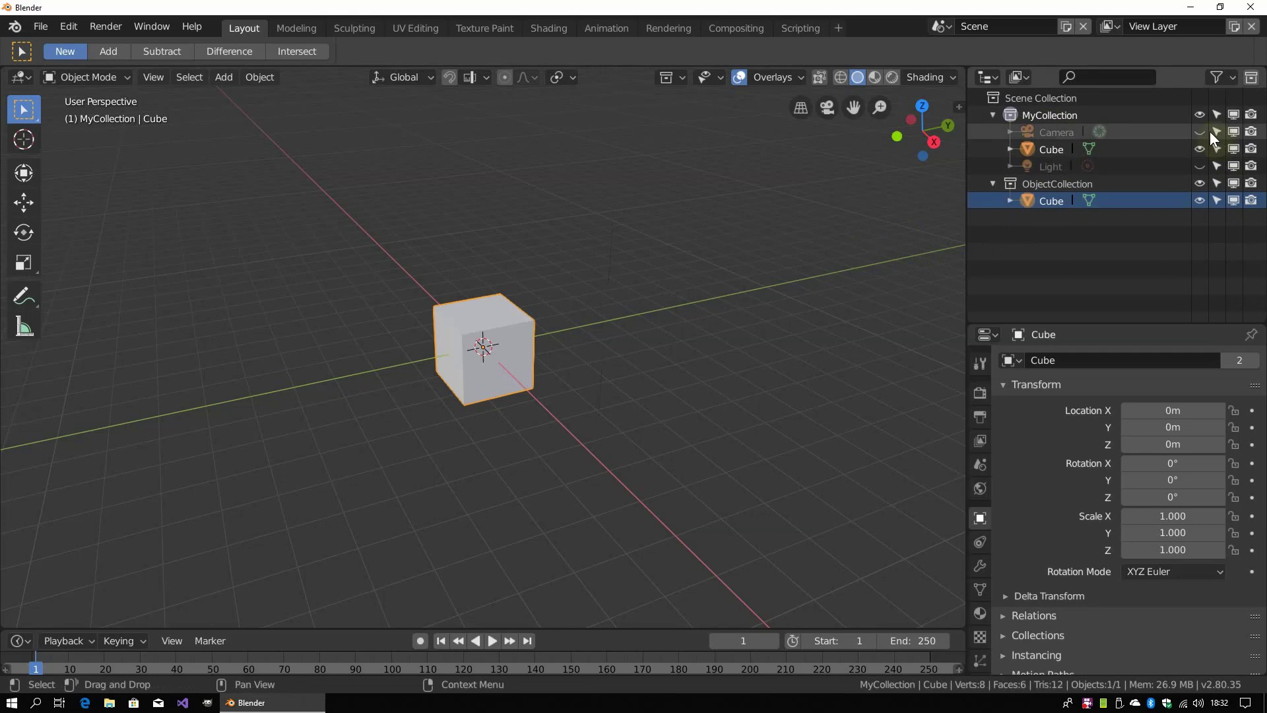
pyautogui.click(992, 115)
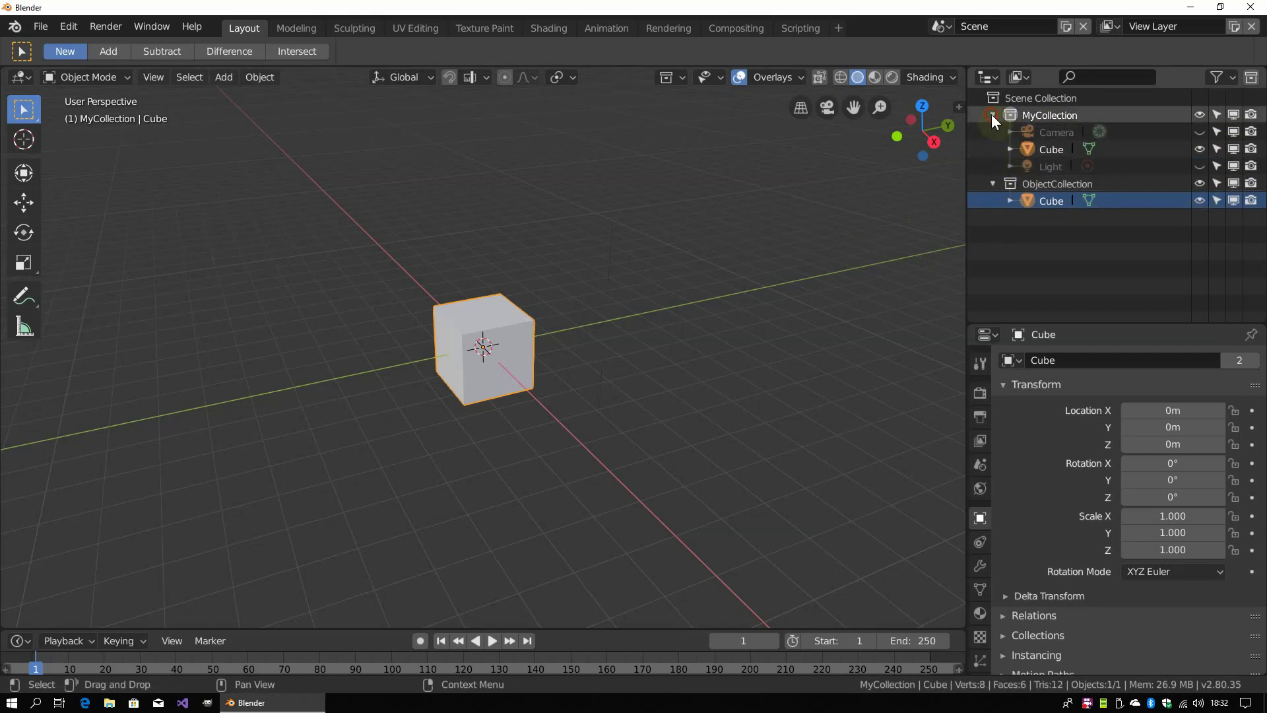
pyautogui.click(991, 132)
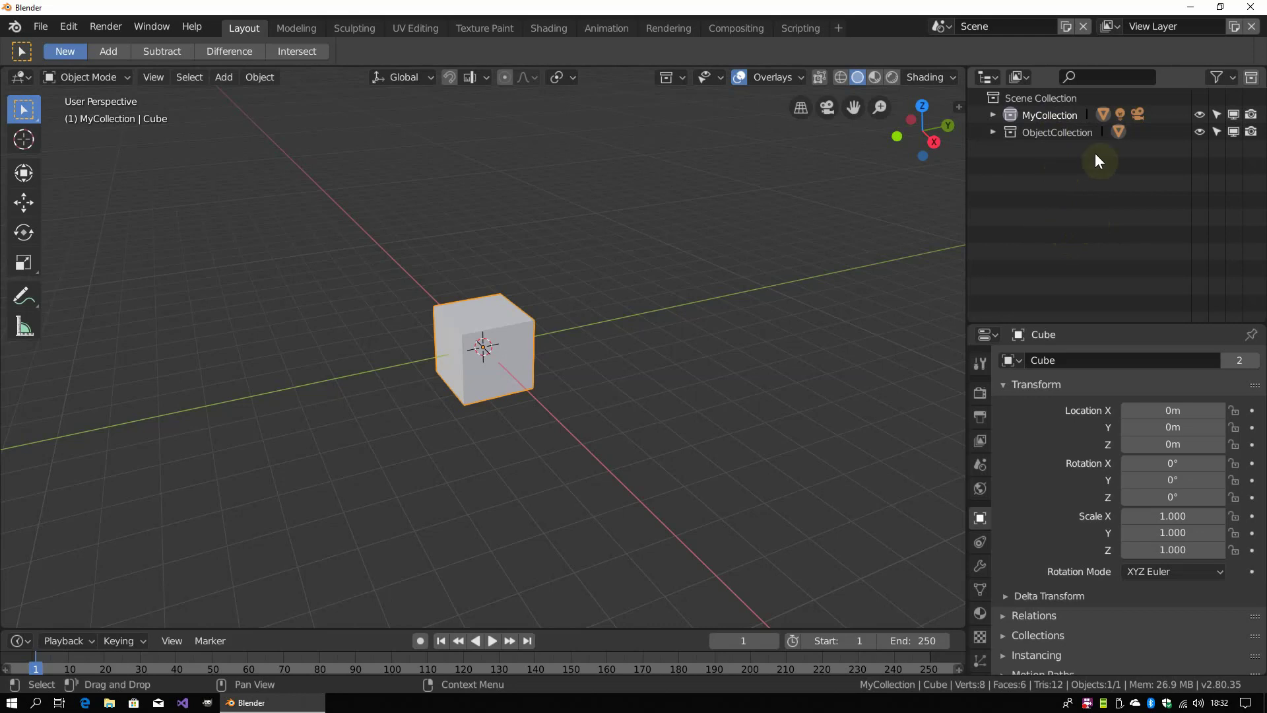
# Expand MyCollection and ObjectCollection one level with Numpad + in the Outliner
pyautogui.click(993, 133)
pyautogui.press('KP_Add')
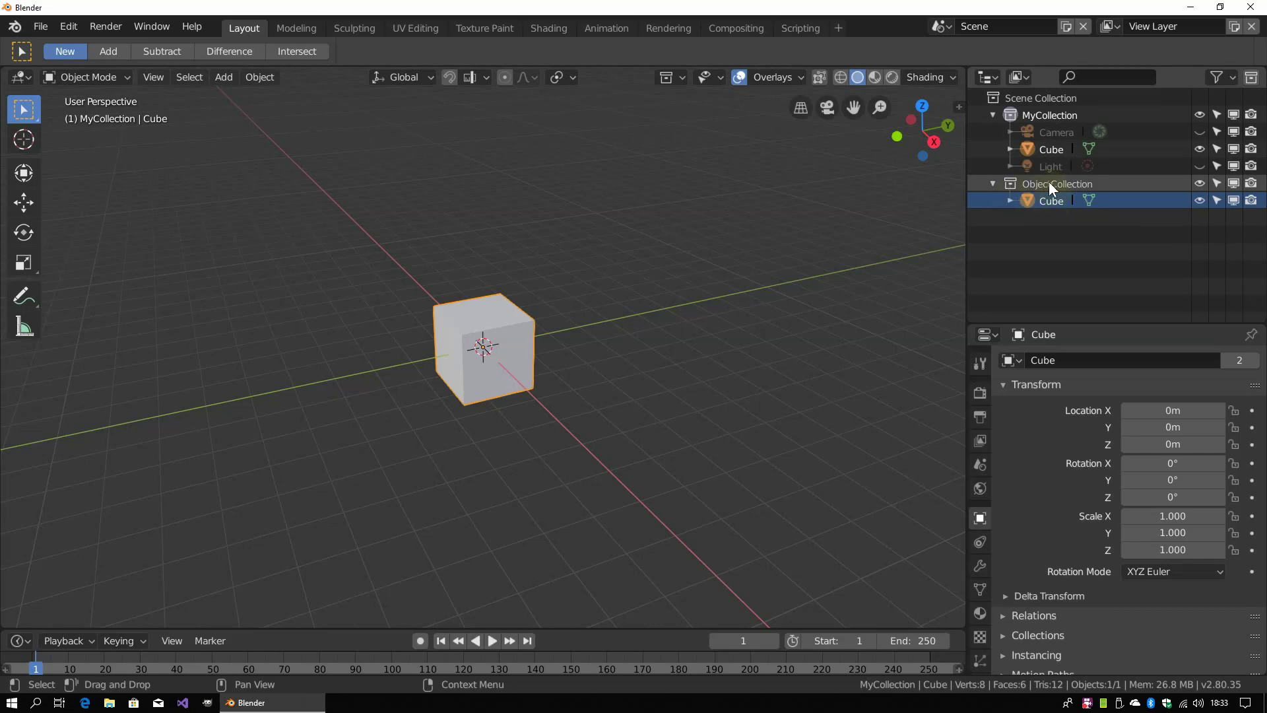
# Duplicate ObjectCollection into ObjectCollection.001 with its own Cube and expand the copy
pyautogui.click(1067, 184)
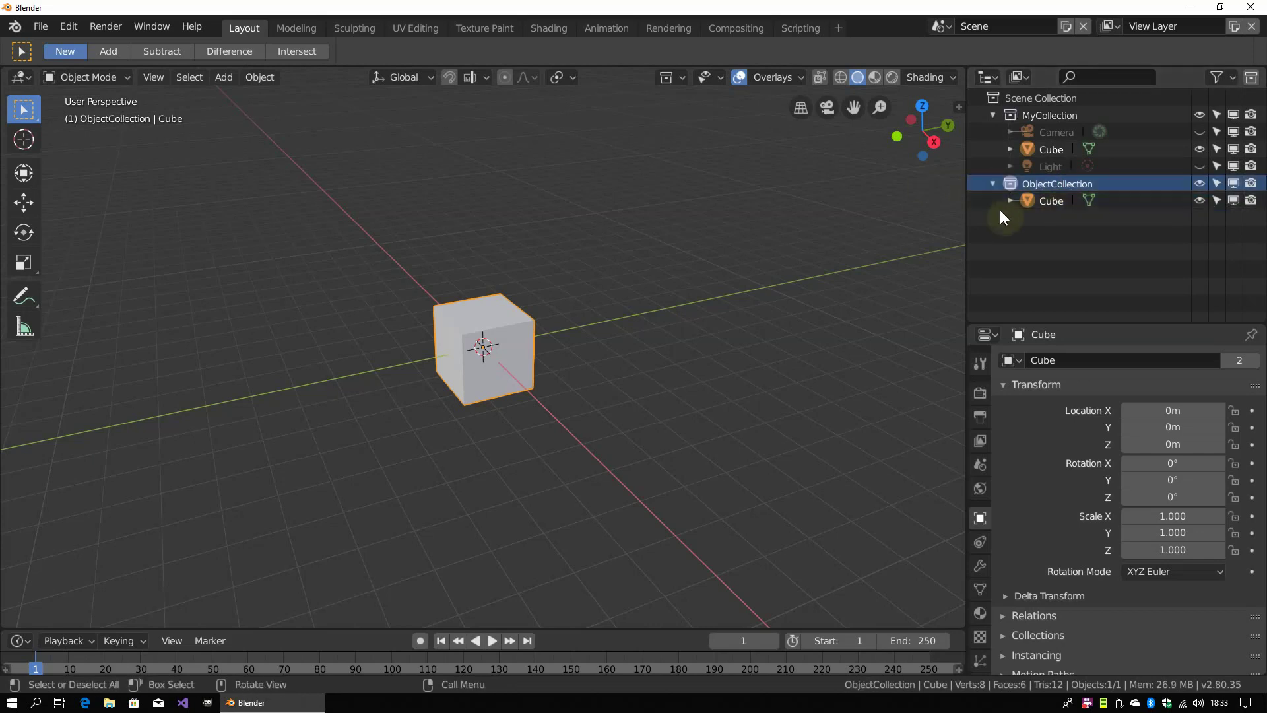
pyautogui.rightClick(1053, 183)
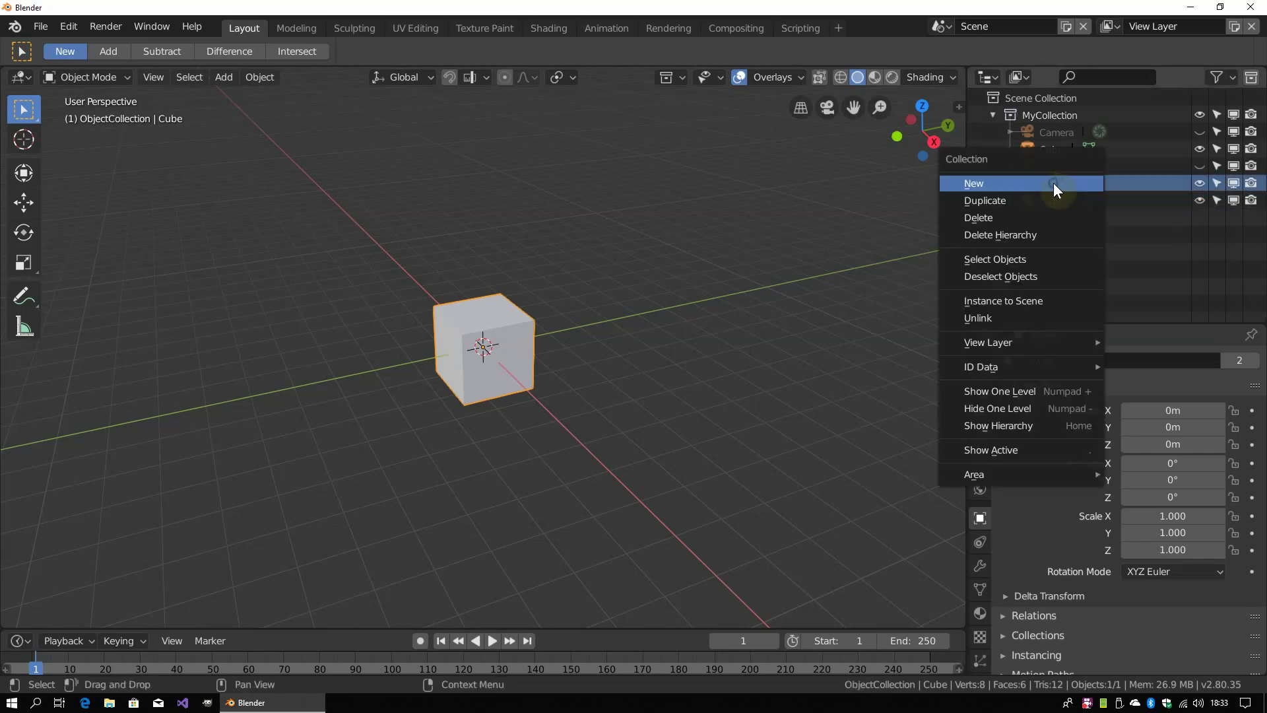
pyautogui.click(1037, 199)
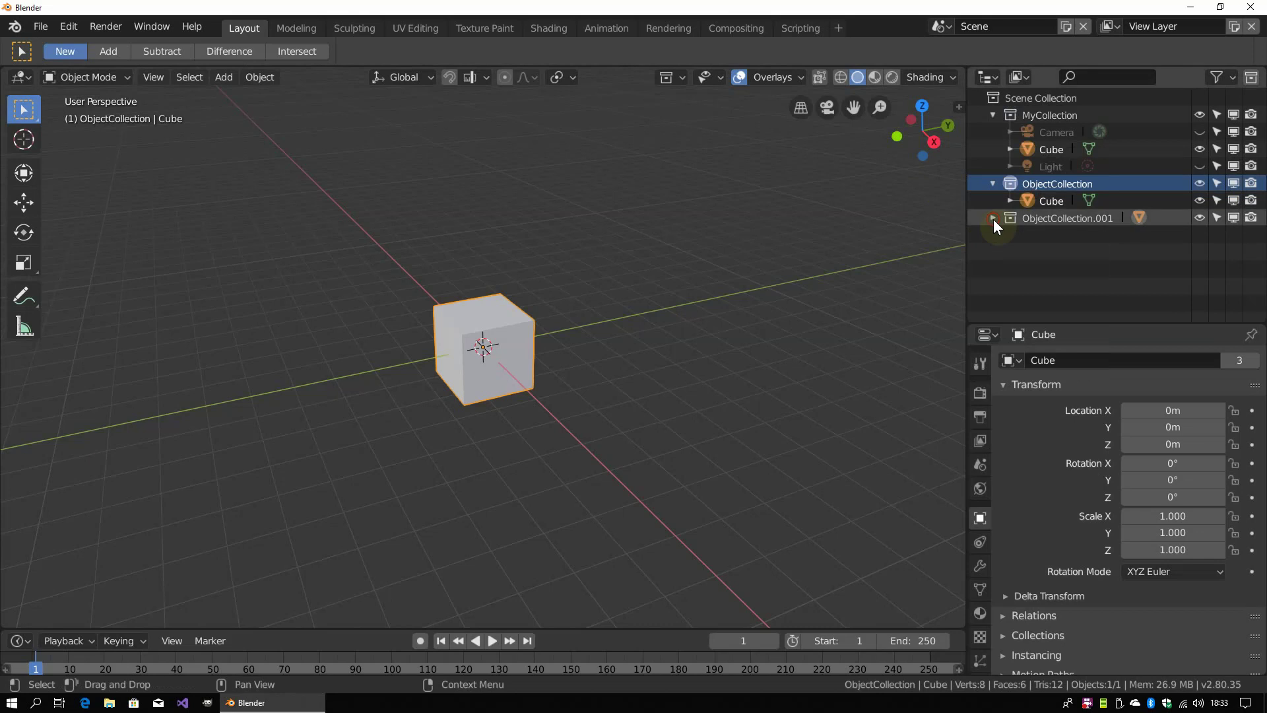
pyautogui.click(993, 219)
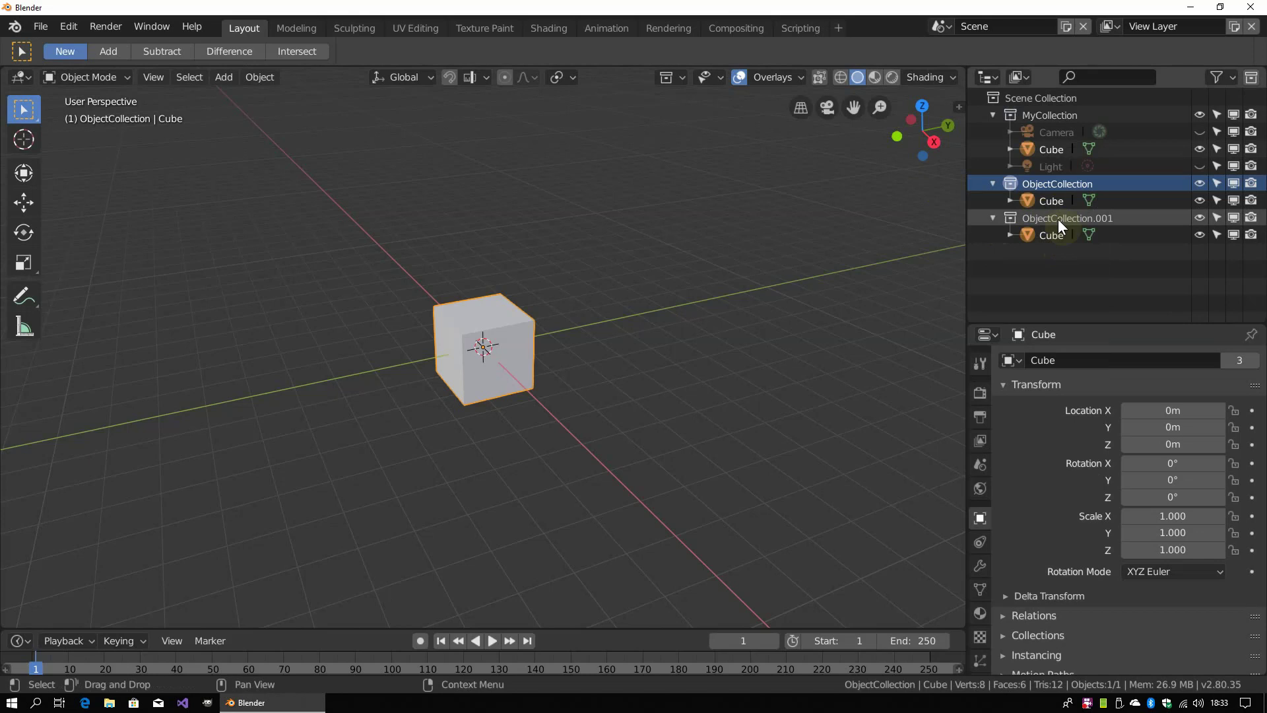
# Delete MyCollection, ObjectCollection and ObjectCollection.001 together from the Outliner
pyautogui.click(1042, 112)
pyautogui.doubleClick(1056, 184)
pyautogui.press('Return')
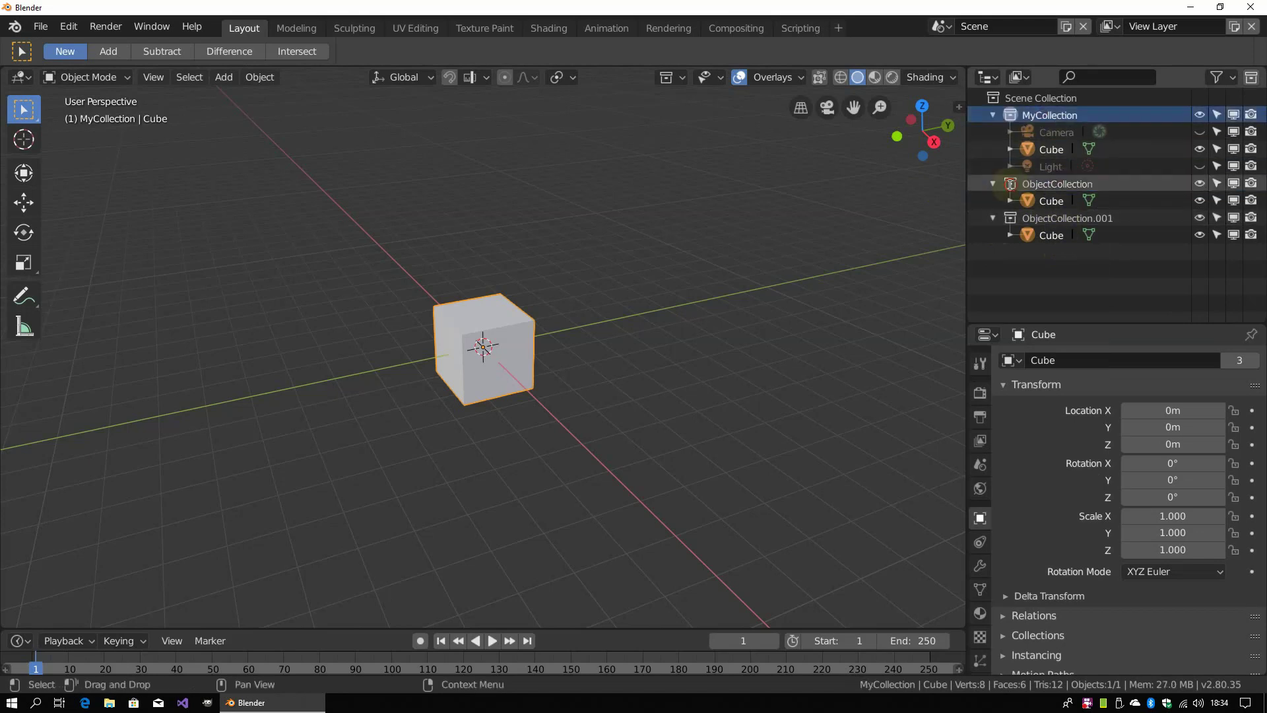
pyautogui.click(1015, 183)
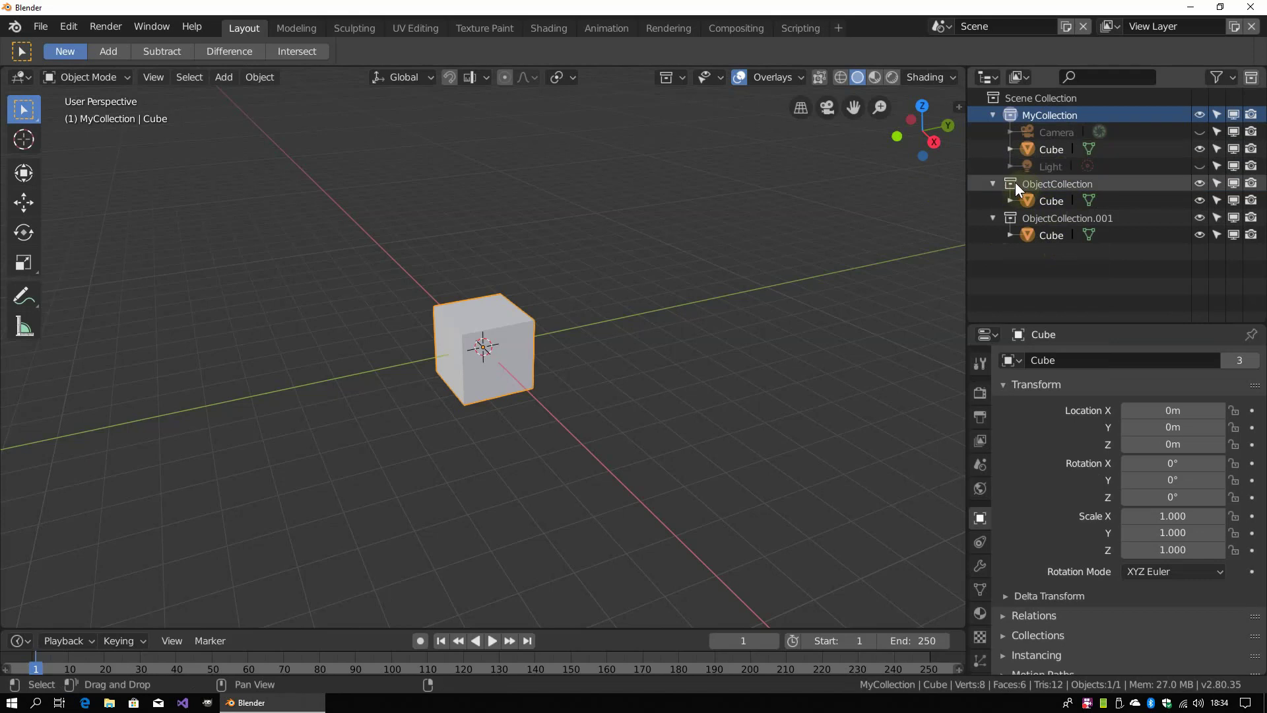
pyautogui.keyDown('ctrl'); pyautogui.click(1011, 215); pyautogui.keyUp('ctrl')
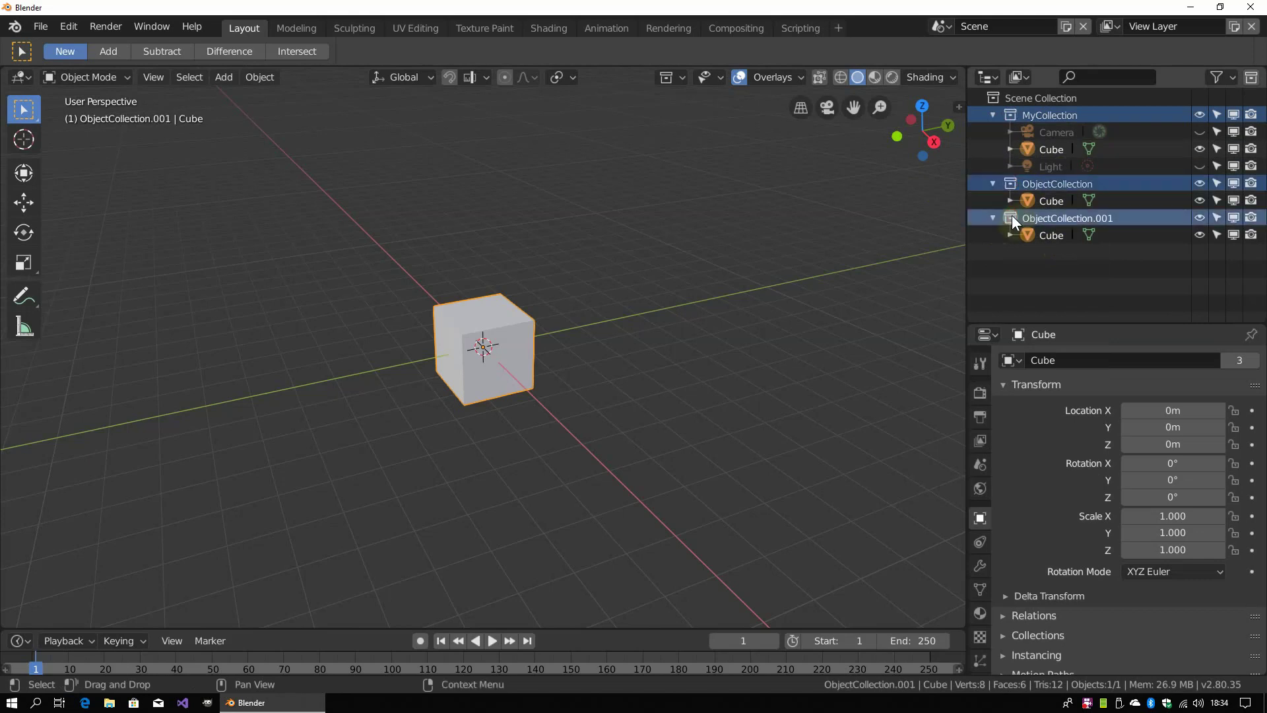
pyautogui.rightClick(1012, 215)
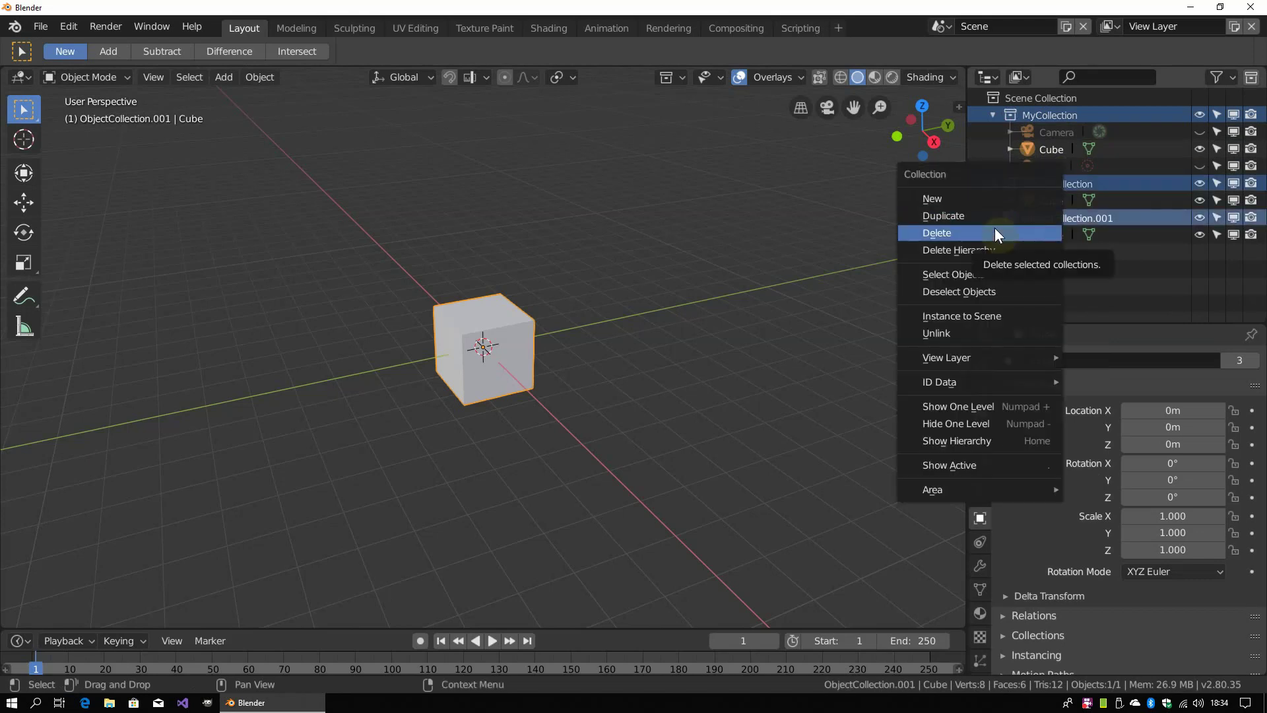
pyautogui.click(995, 232)
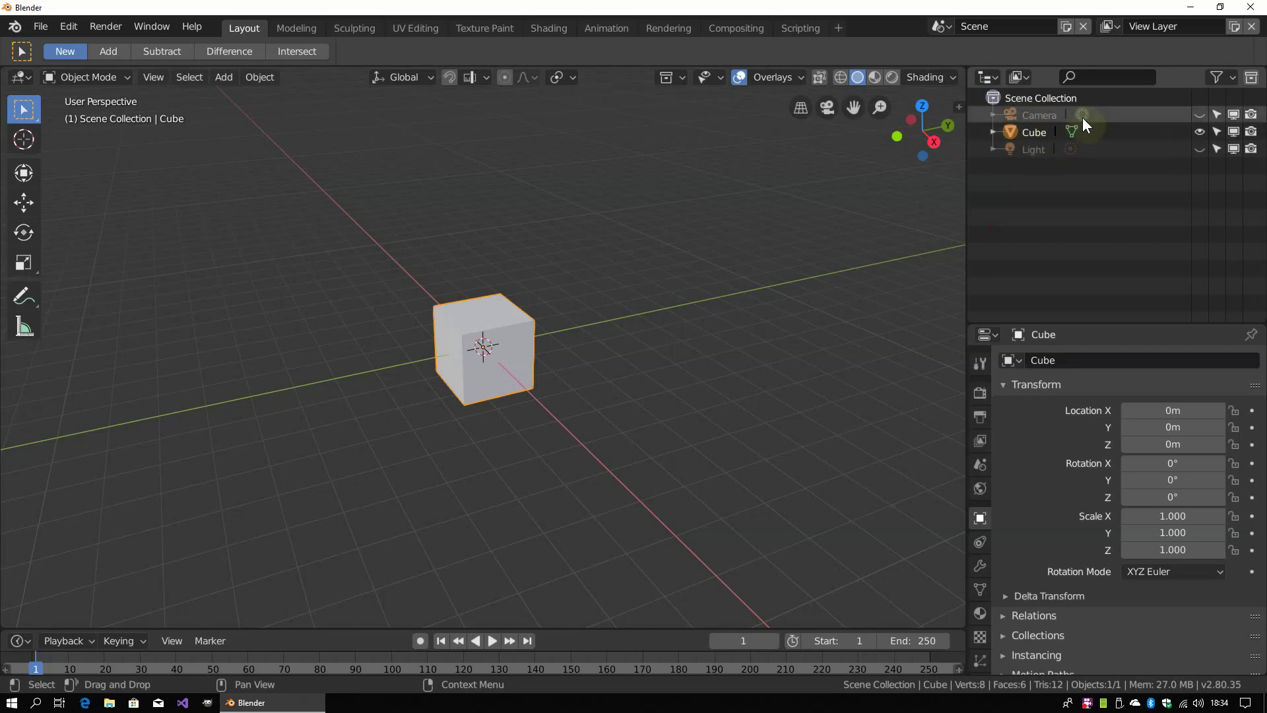
# Turn the Camera and Light eye icons back on so all three objects are visible
pyautogui.click(1216, 117)
pyautogui.click(1200, 115)
pyautogui.click(1196, 149)
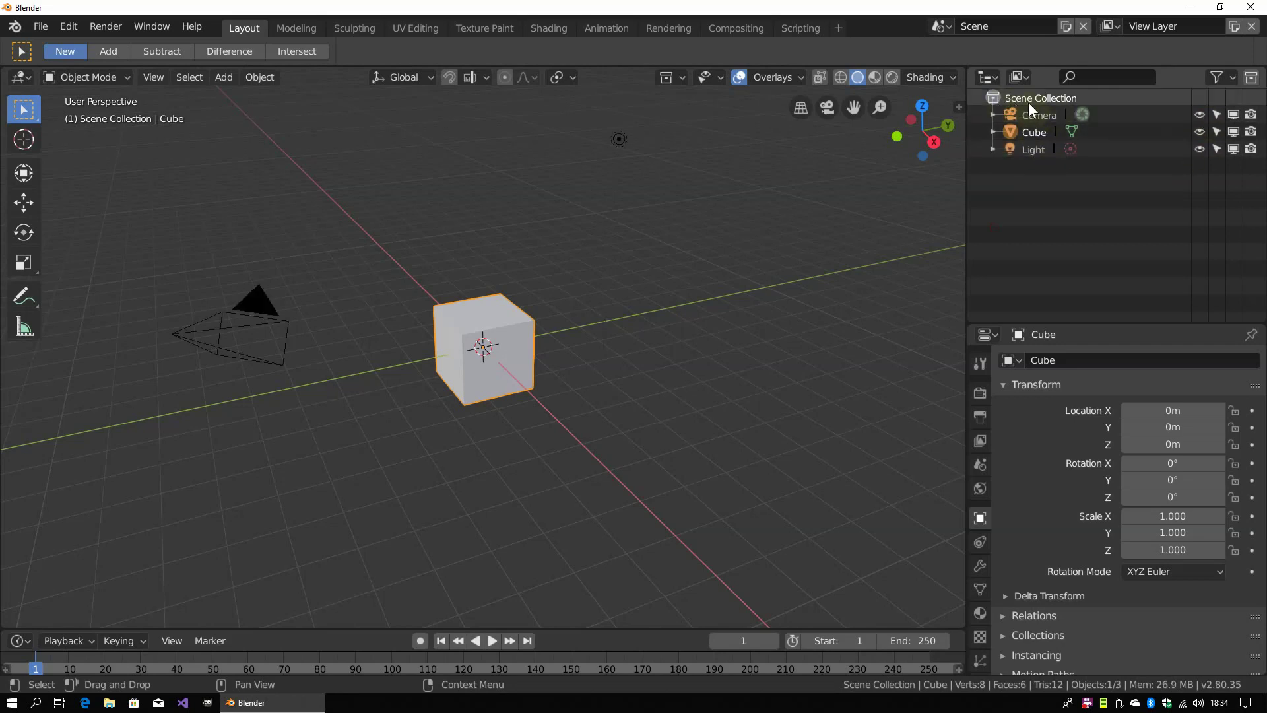
pyautogui.click(1058, 182)
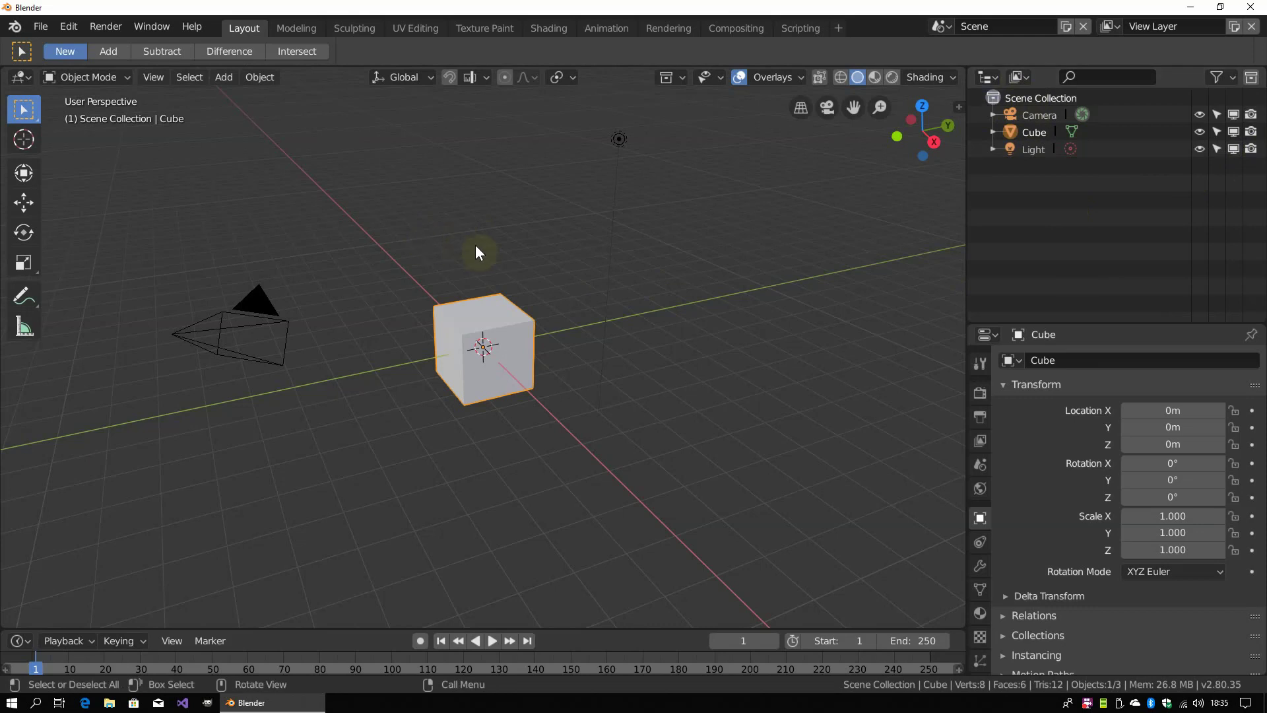
pyautogui.press('F3')
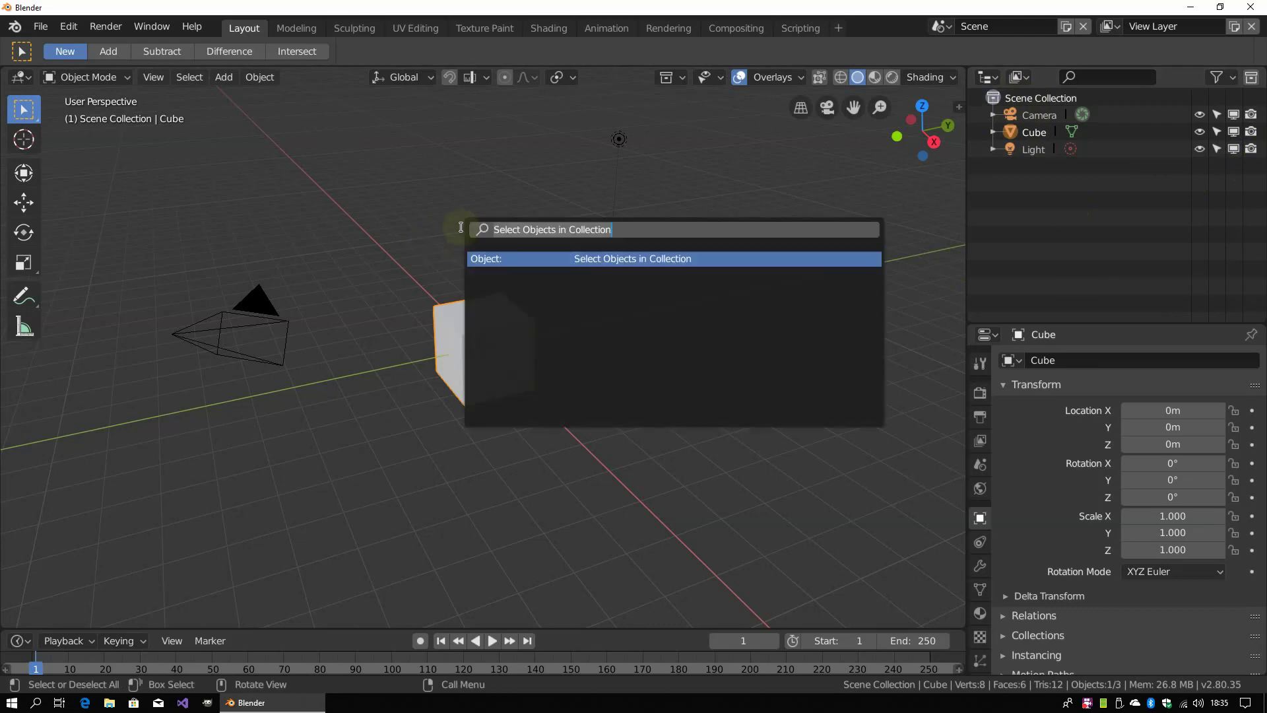
pyautogui.write('coll')
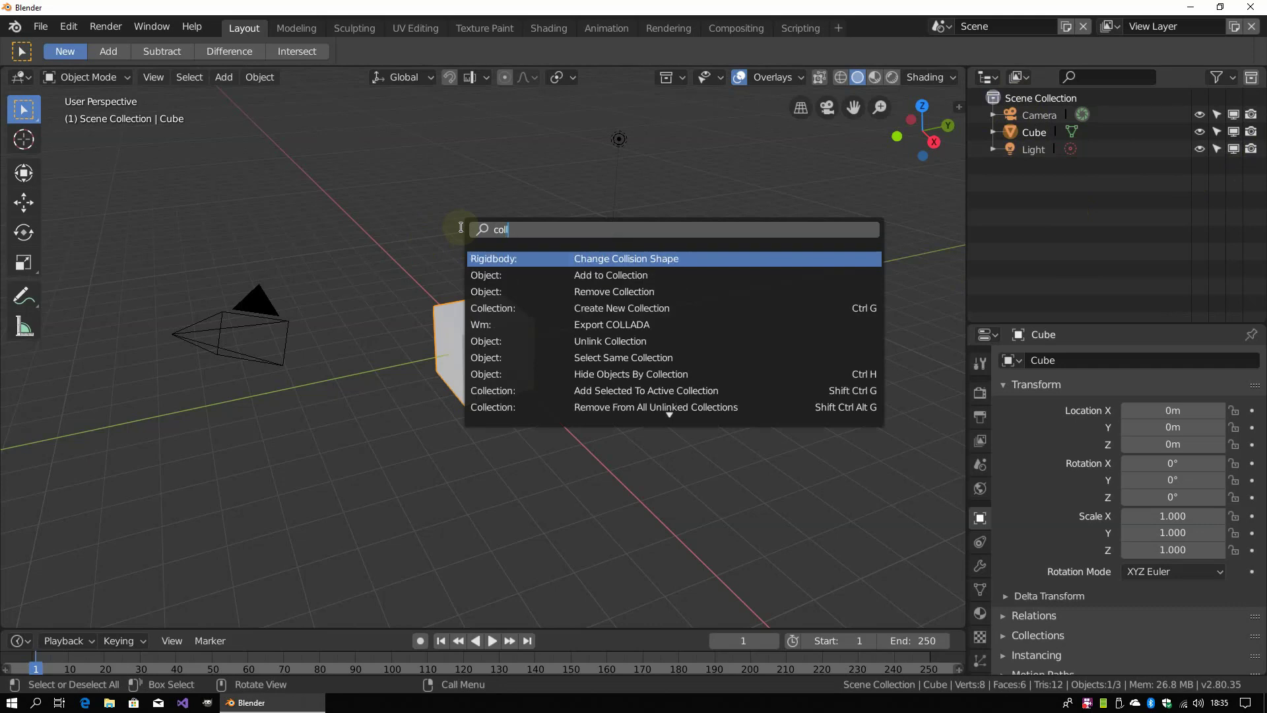
pyautogui.write('ectio')
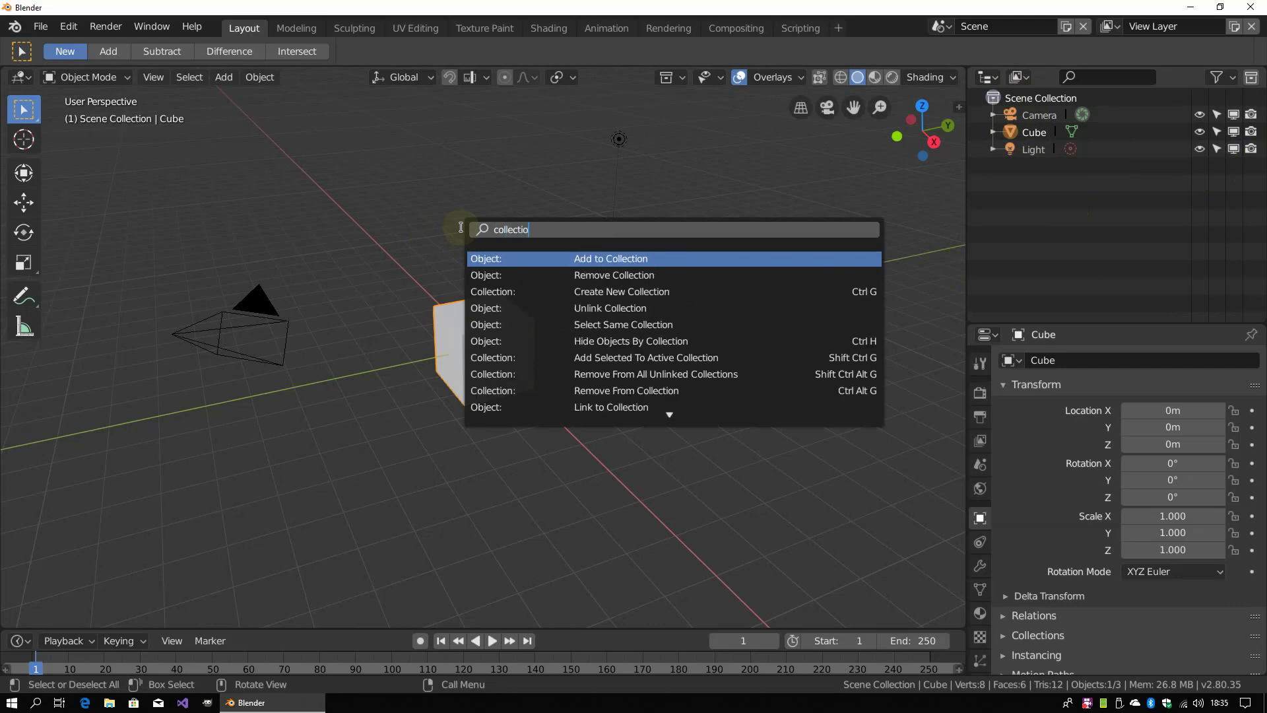
pyautogui.write('n')
pyautogui.press('Down')
pyautogui.press('Down')
pyautogui.press('Down')
pyautogui.press('Down')
pyautogui.press('Down')
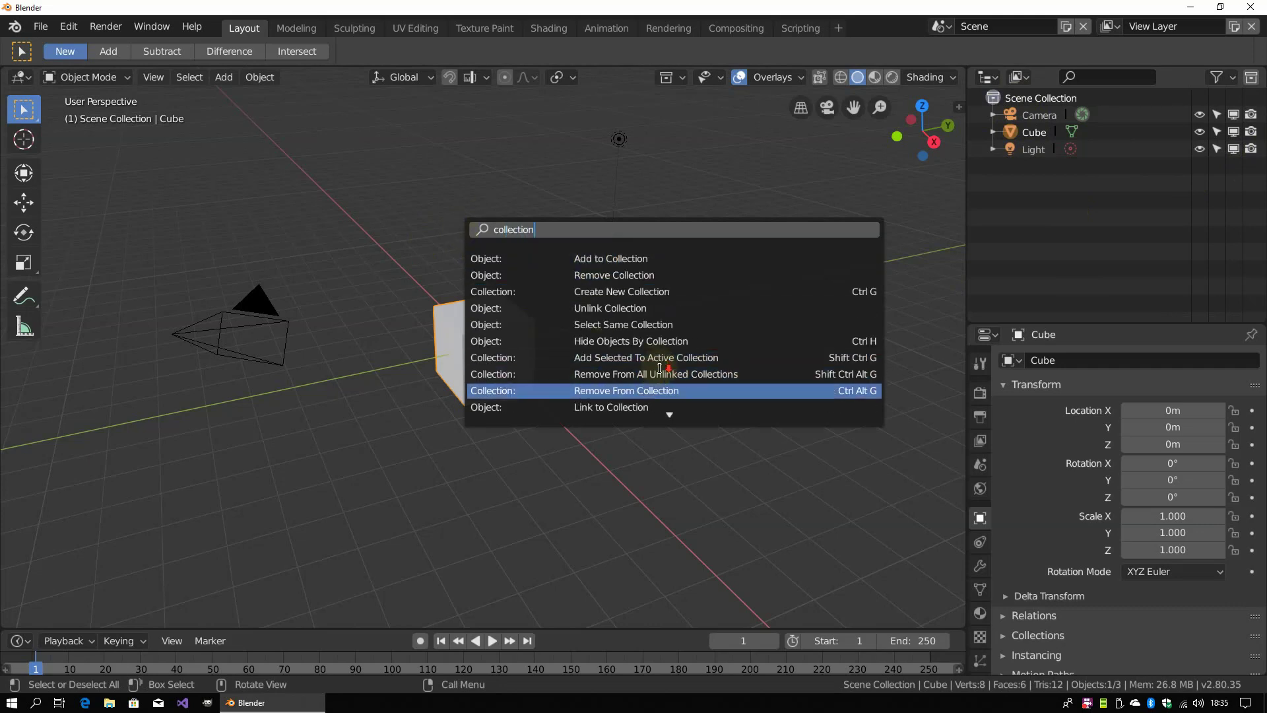
pyautogui.press('Down')
pyautogui.press('Down')
pyautogui.press('Down')
pyautogui.press('Down')
pyautogui.press('Down')
pyautogui.press('Down')
pyautogui.press('Up')
pyautogui.press('Up')
pyautogui.press('Up')
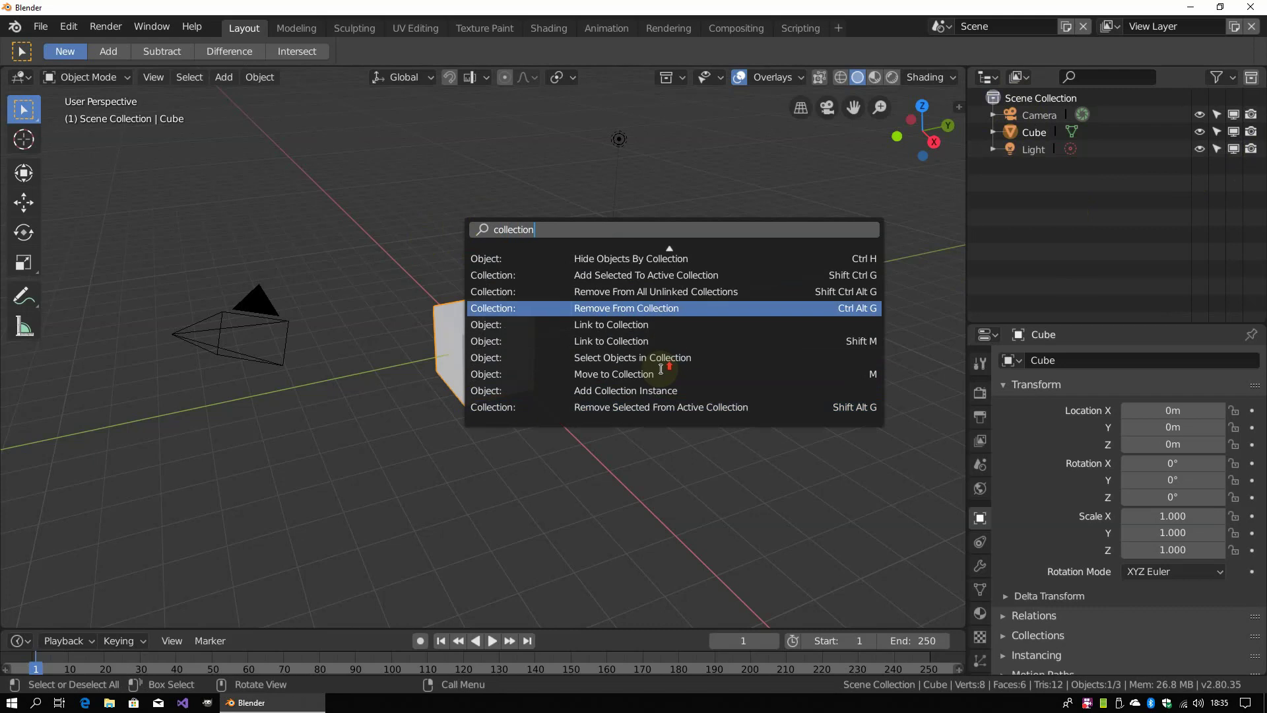
pyautogui.press('Up')
pyautogui.press('Up')
pyautogui.press('Up')
pyautogui.press('Up')
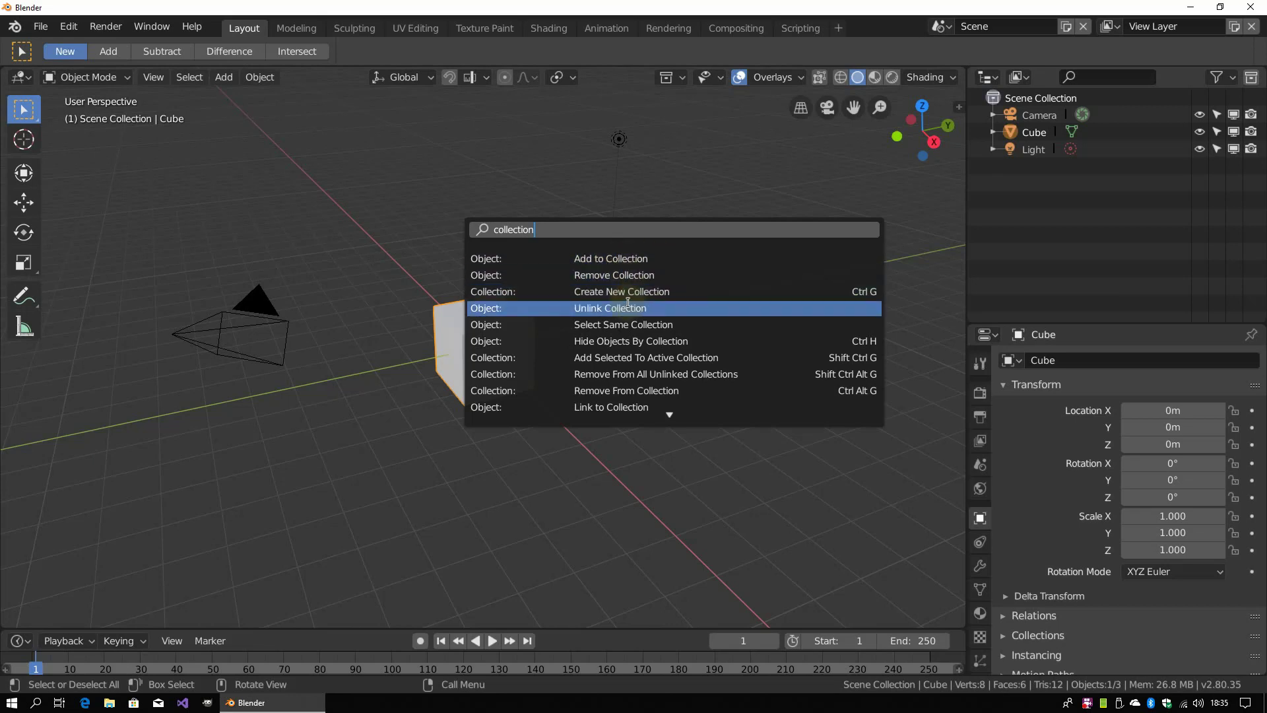
pyautogui.scroll(-2, 617, 350)
pyautogui.scroll(-3, 624, 360)
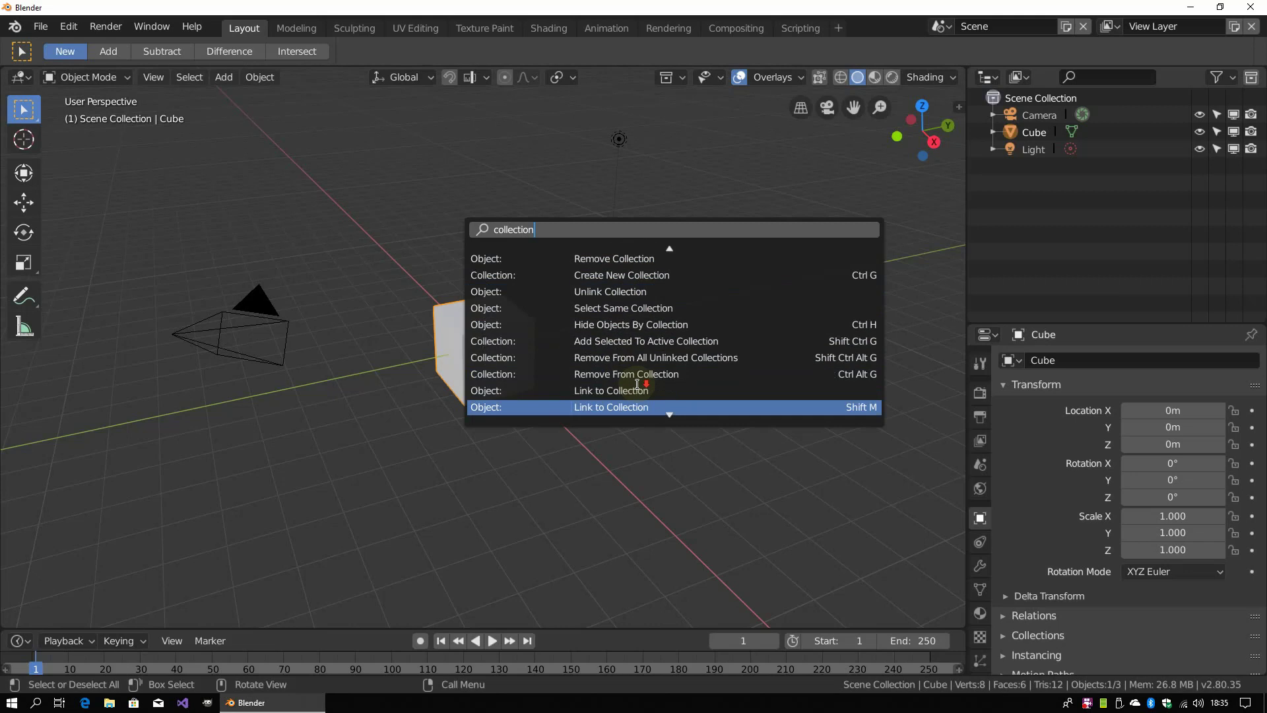
pyautogui.scroll(-3, 634, 373)
pyautogui.scroll(-1, 637, 380)
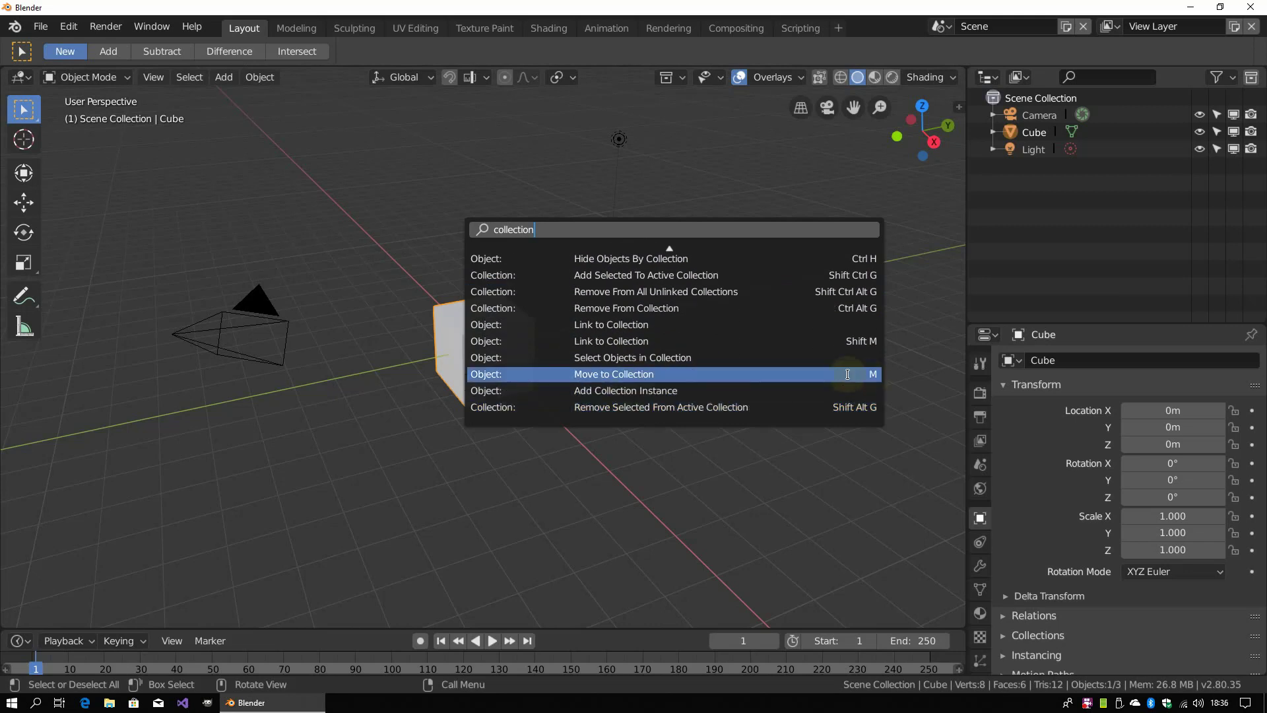
pyautogui.scroll(3, 726, 343)
pyautogui.scroll(3, 594, 317)
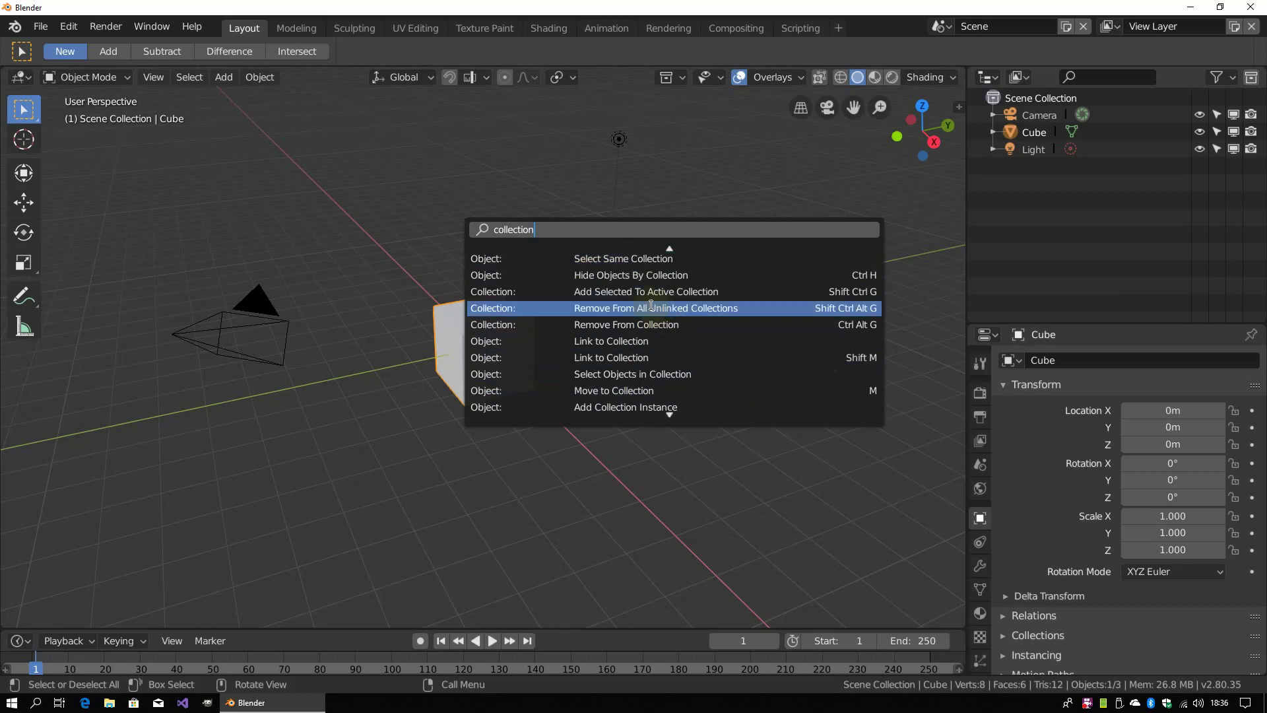
pyautogui.scroll(5, 649, 302)
pyautogui.scroll(2, 648, 302)
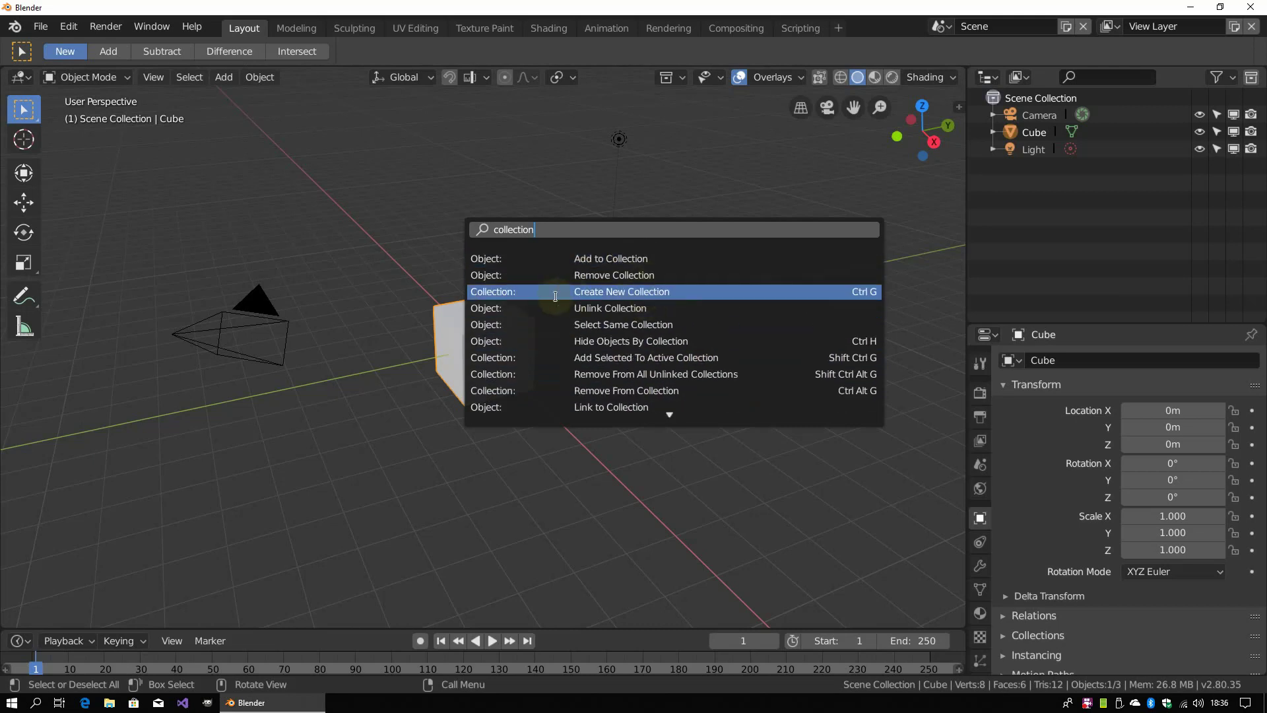
pyautogui.press('Escape')
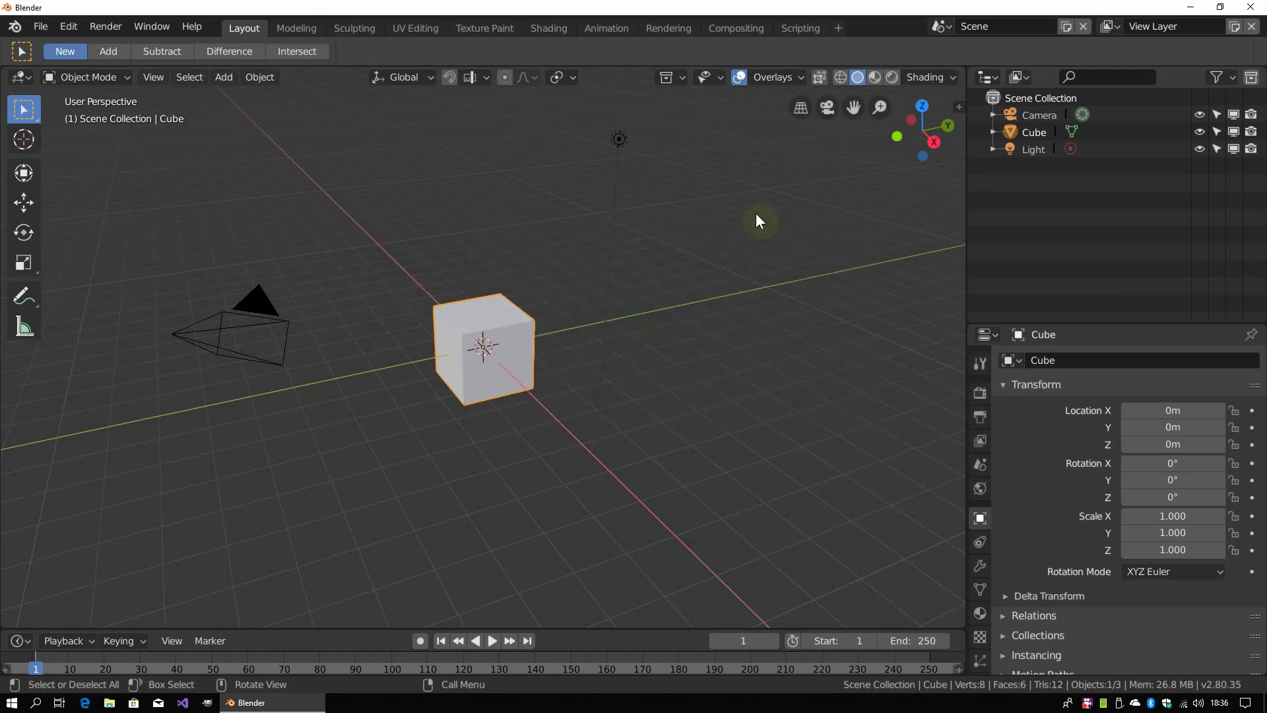